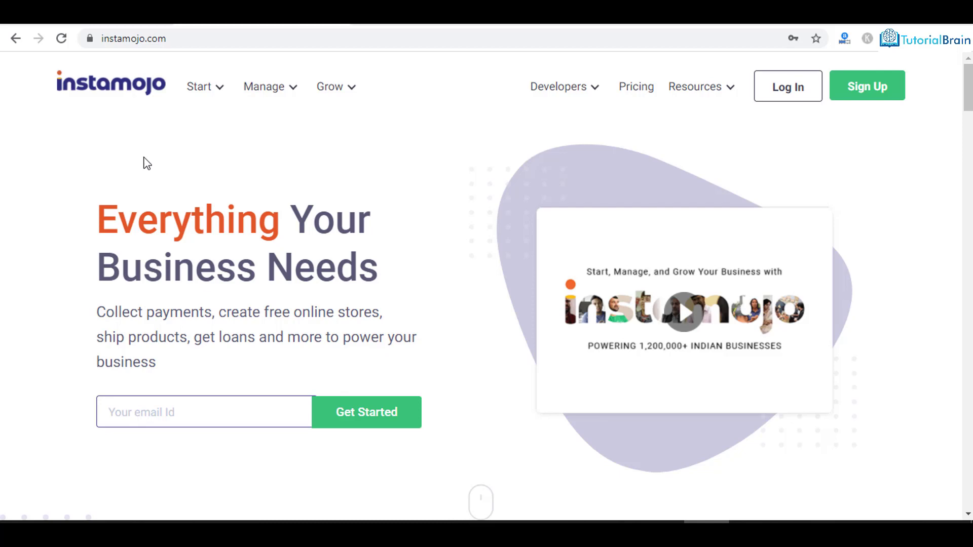
Sign up on instamojo.com as a Business using a saved email and Chrome's suggested strong password
left_click(179, 40)
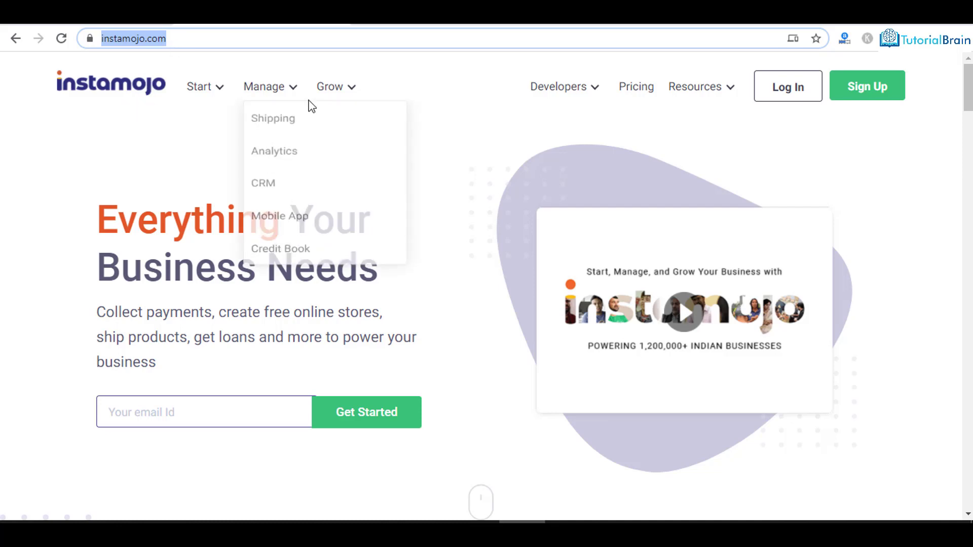
left_click(873, 88)
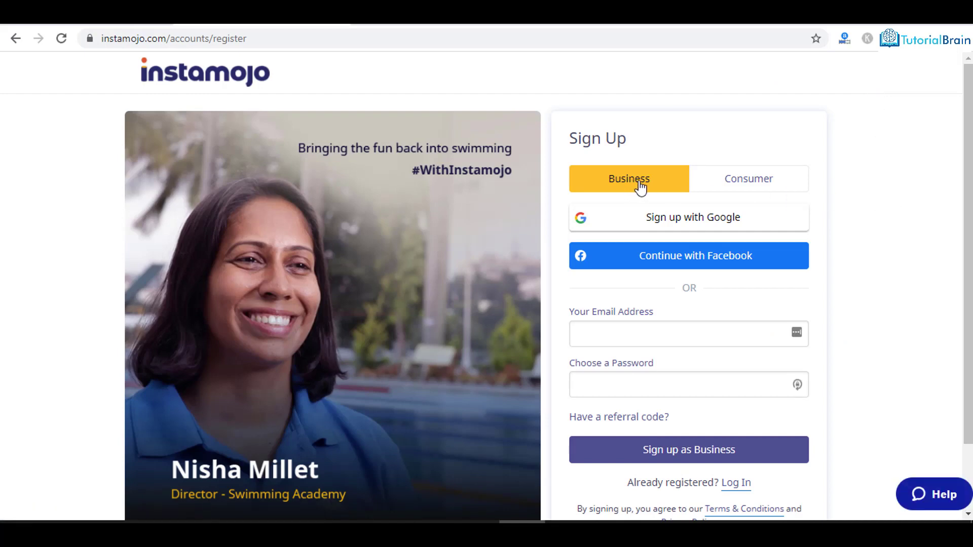
left_click(739, 194)
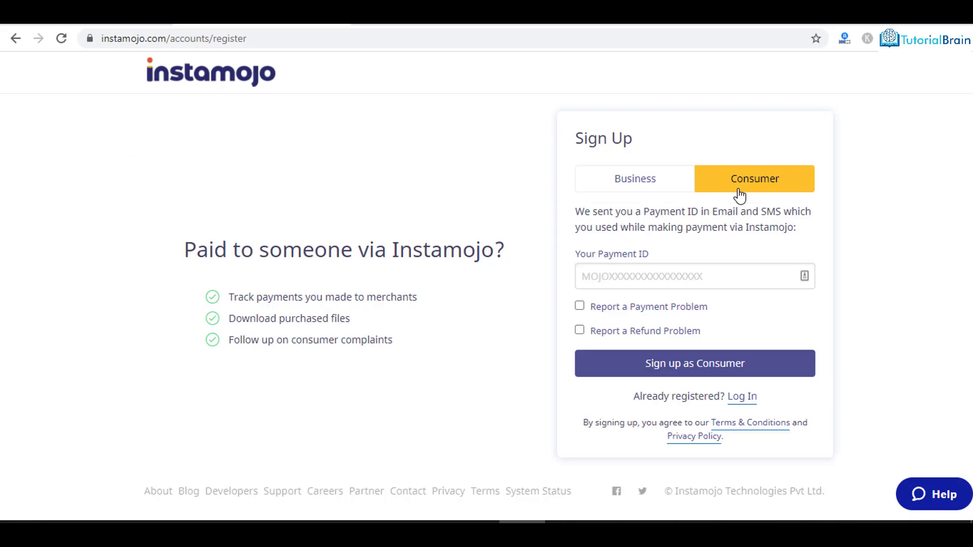
left_click(635, 183)
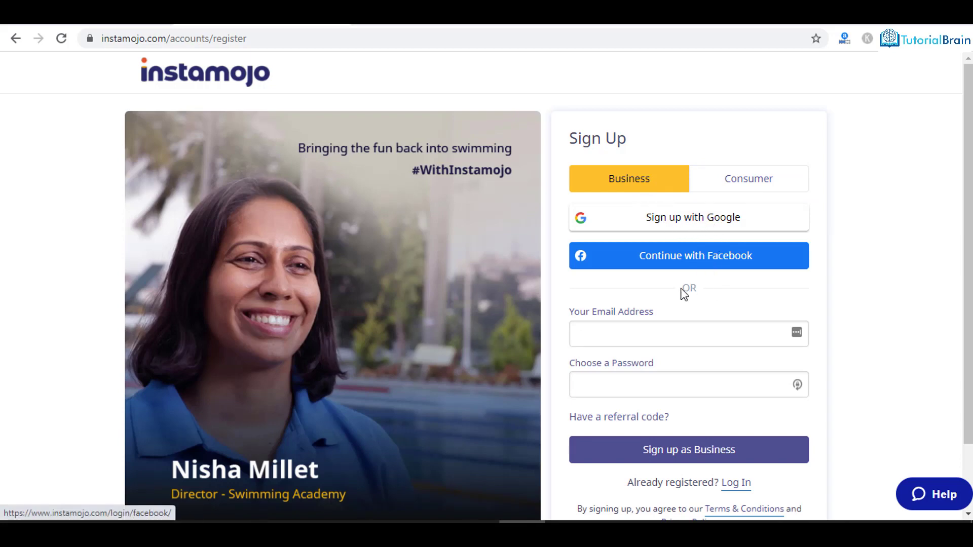
left_click(651, 329)
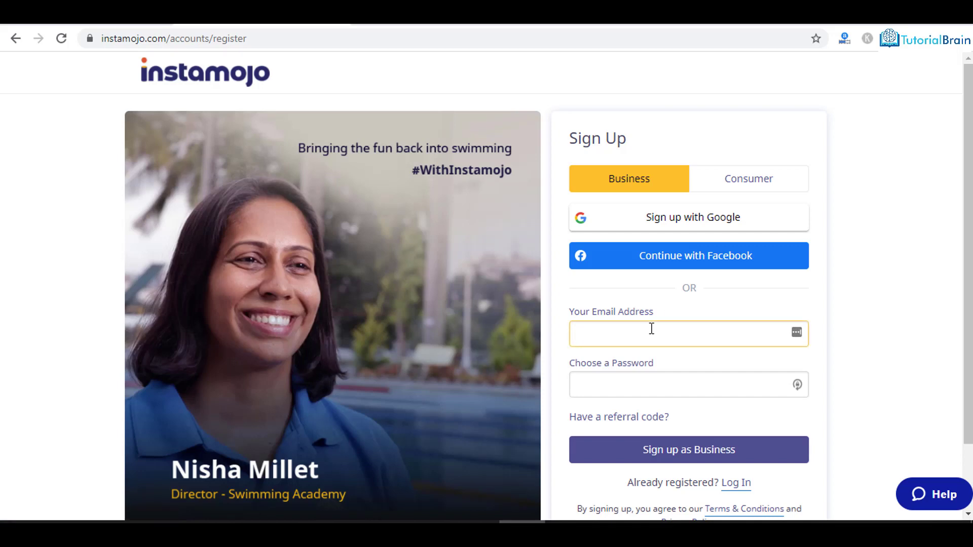
left_click(657, 330)
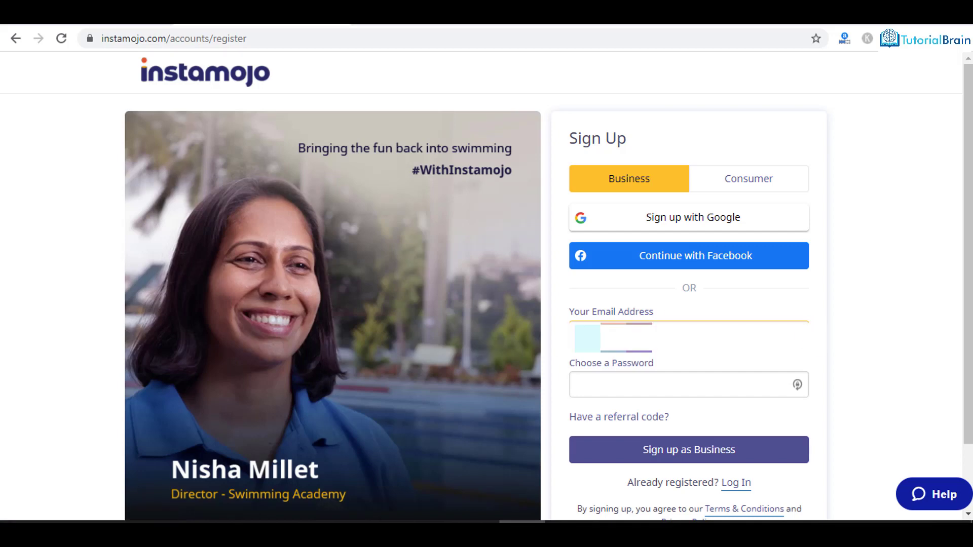
left_click(797, 385)
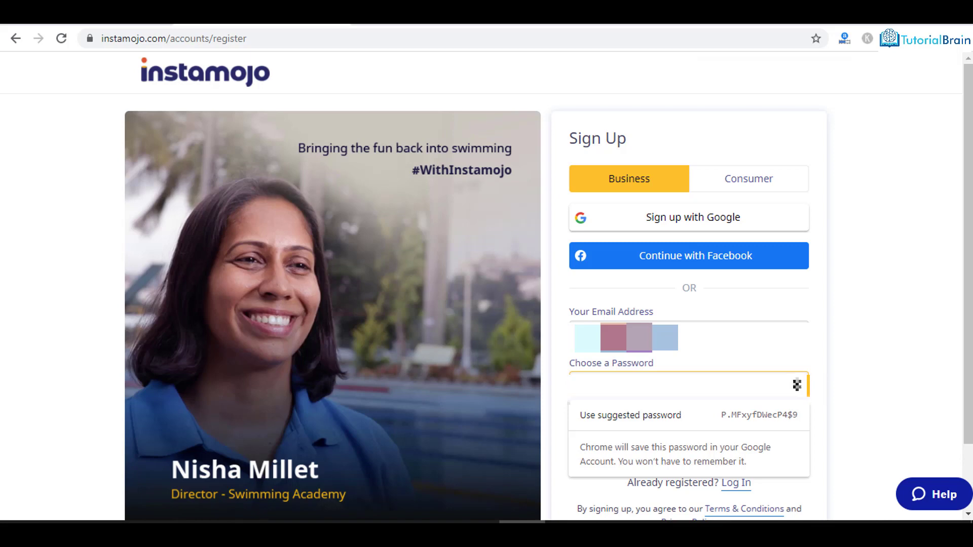
left_click(630, 415)
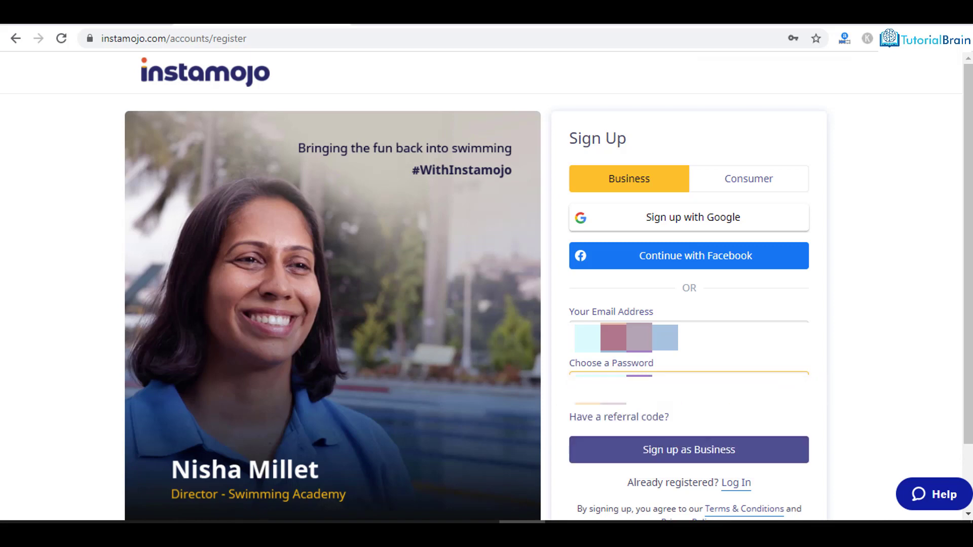
left_click(680, 456)
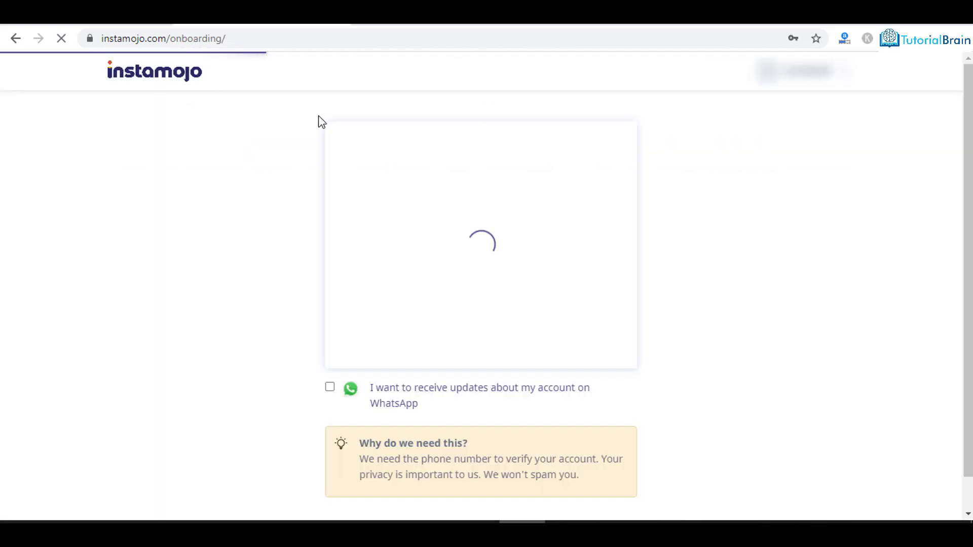
Verify the account's mobile number by entering it and the four-digit OTP sent to it
left_click(446, 191)
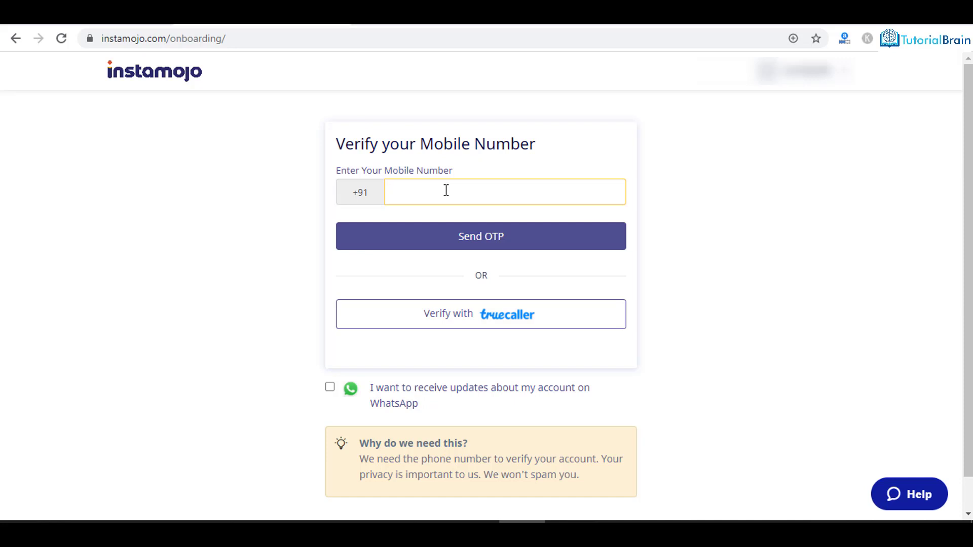
type("987654321")
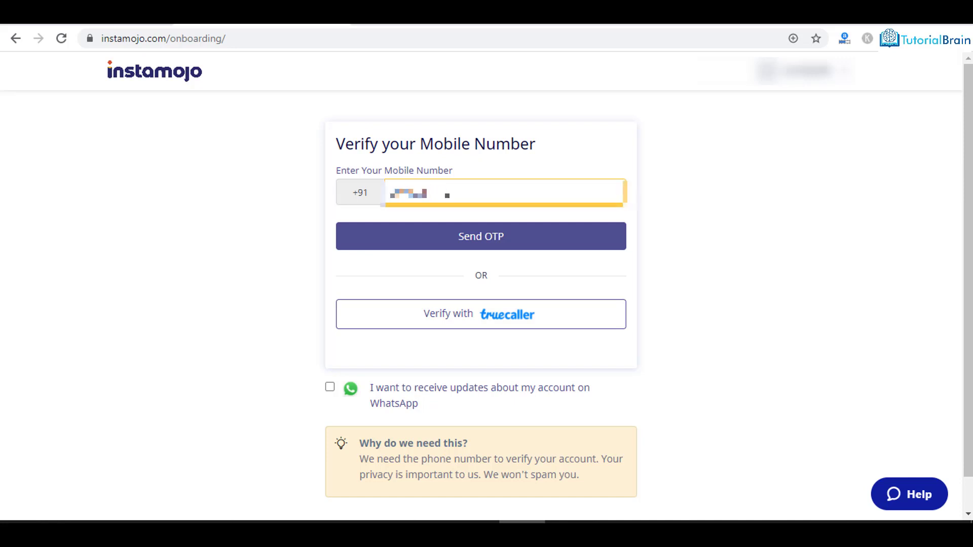
type("0")
left_click(479, 241)
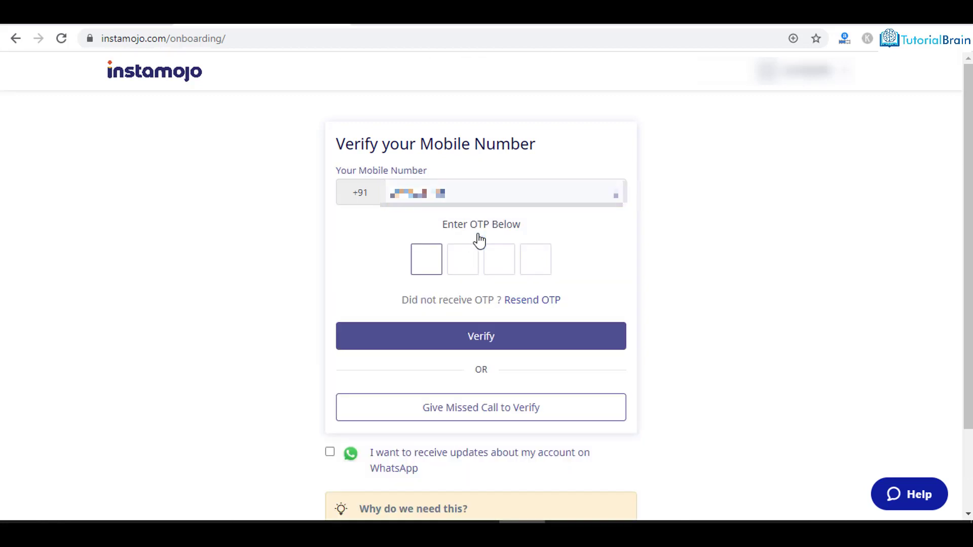
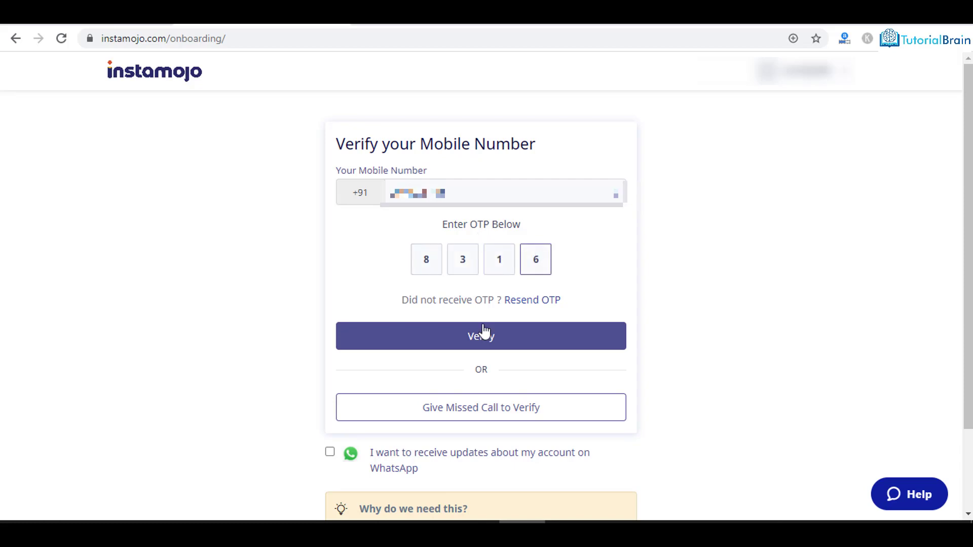
left_click(487, 336)
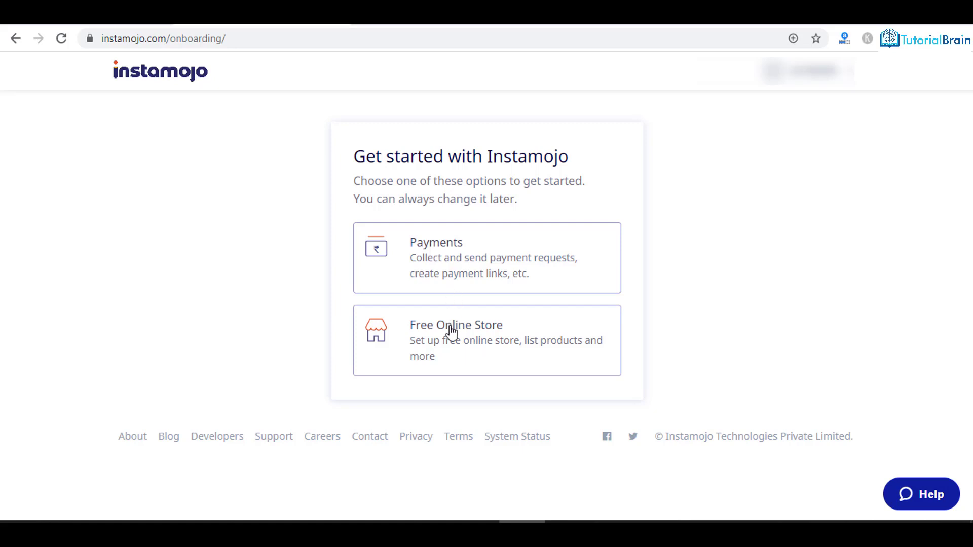
Pick the Payments card on the 'Get started with Instamojo' screen
left_click(437, 264)
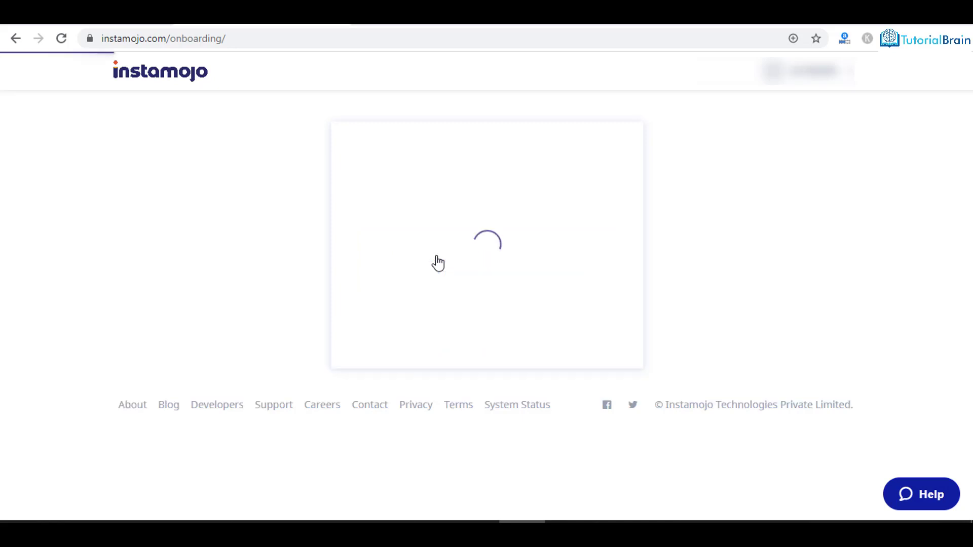
Enter 'username' as the payment link username and check that it is available
left_click(455, 205)
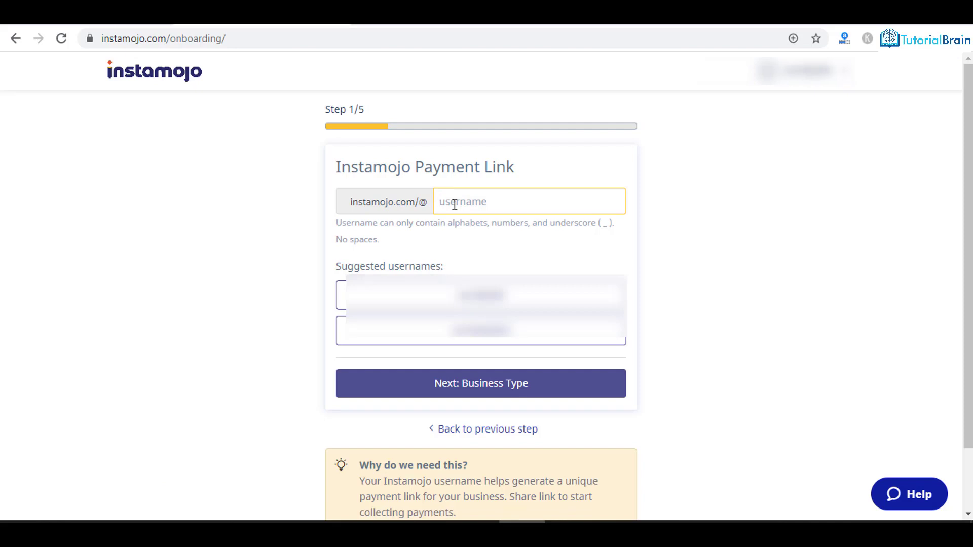
type("username")
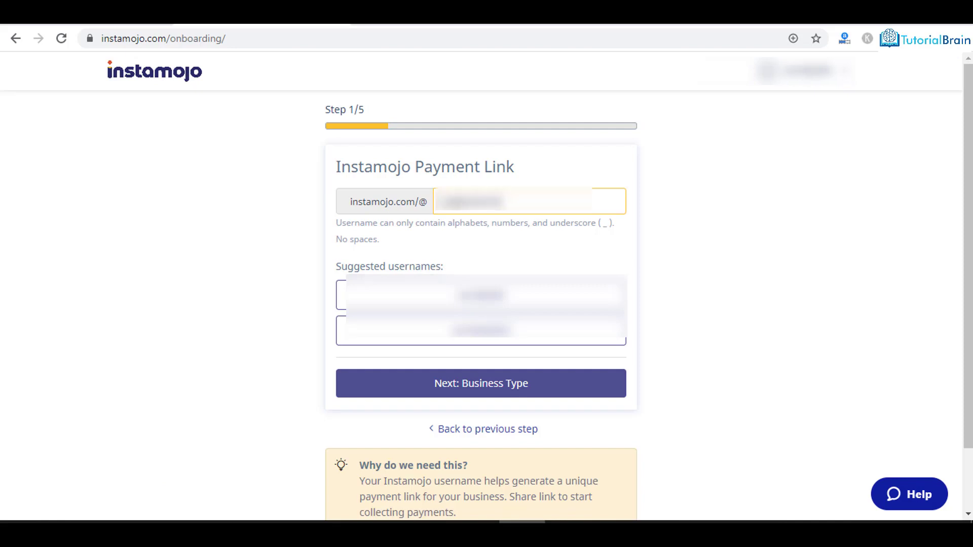
key("ctrl+a")
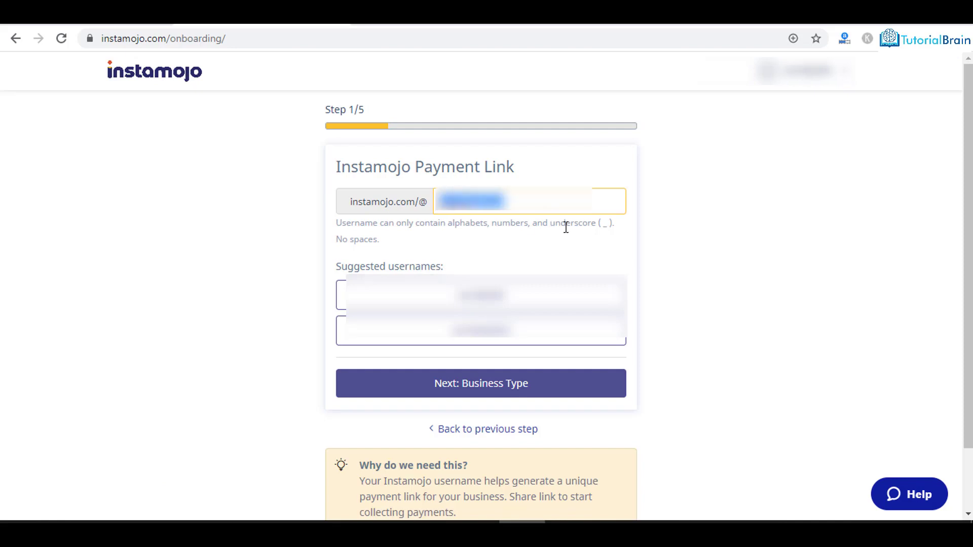
left_click(727, 255)
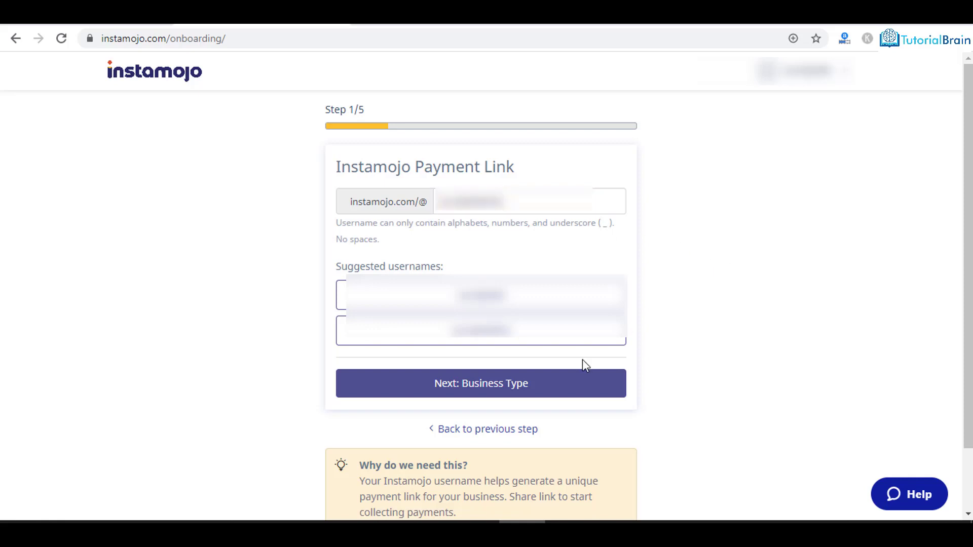
Set the business type to Individual and answer No to 'Are you a proprietor?'
left_click(494, 392)
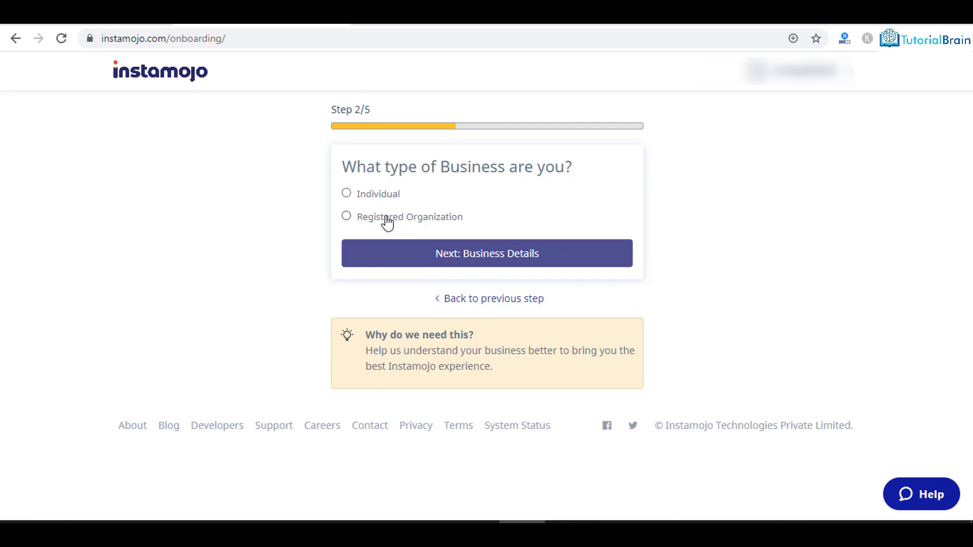
left_click(361, 196)
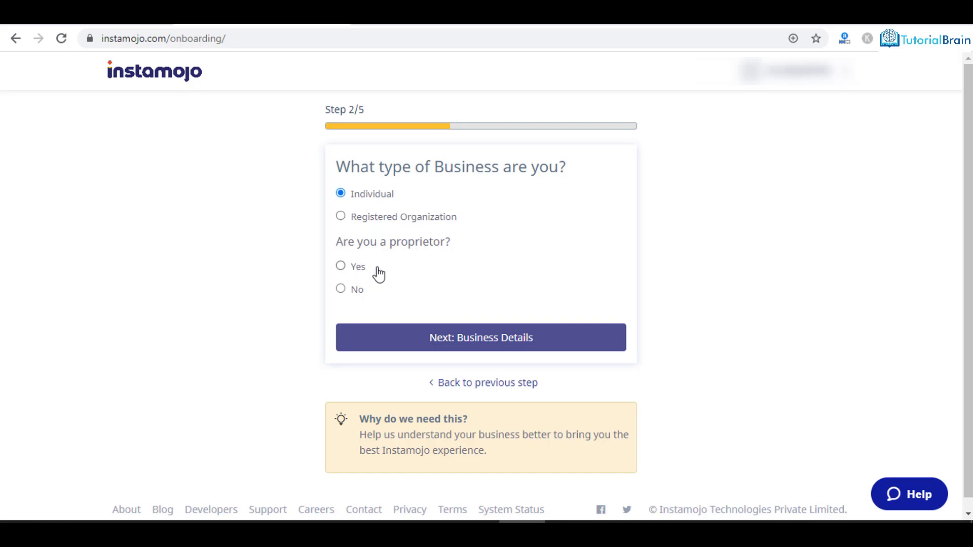
left_click(354, 289)
left_click(385, 223)
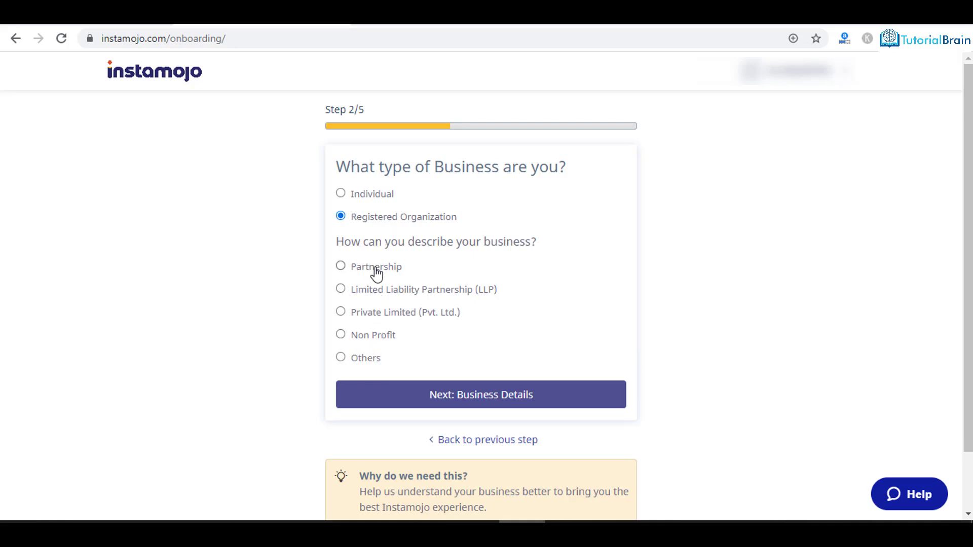
left_click(358, 319)
left_click(353, 298)
left_click(372, 204)
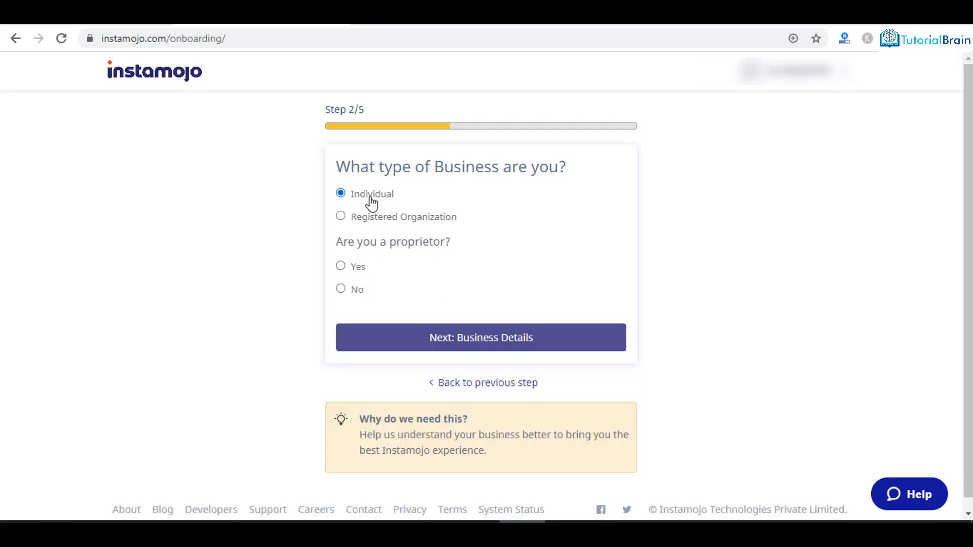
left_click(353, 273)
left_click(354, 289)
Set category Education and Jobs, sub-category Online Teaching, turnover 0, and a newly starting business
left_click(485, 343)
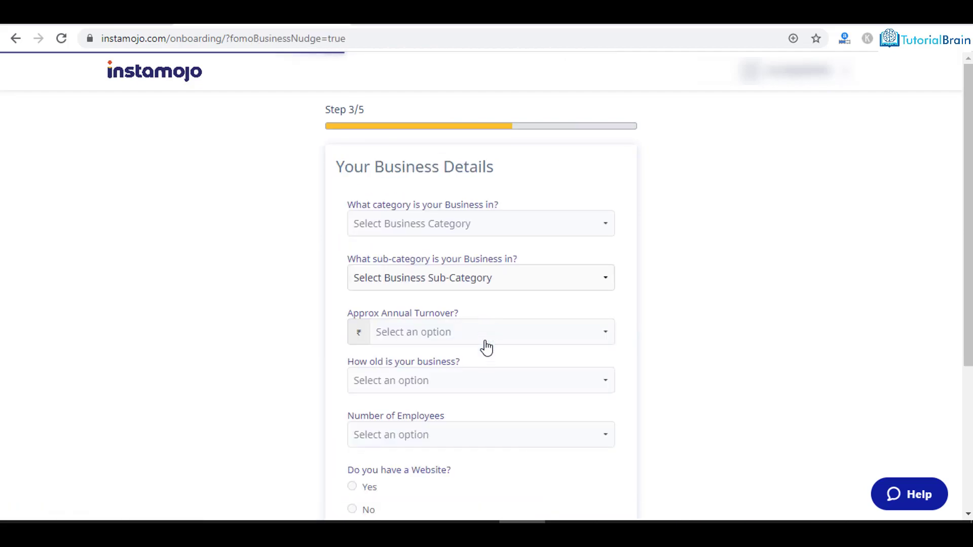
left_click(490, 224)
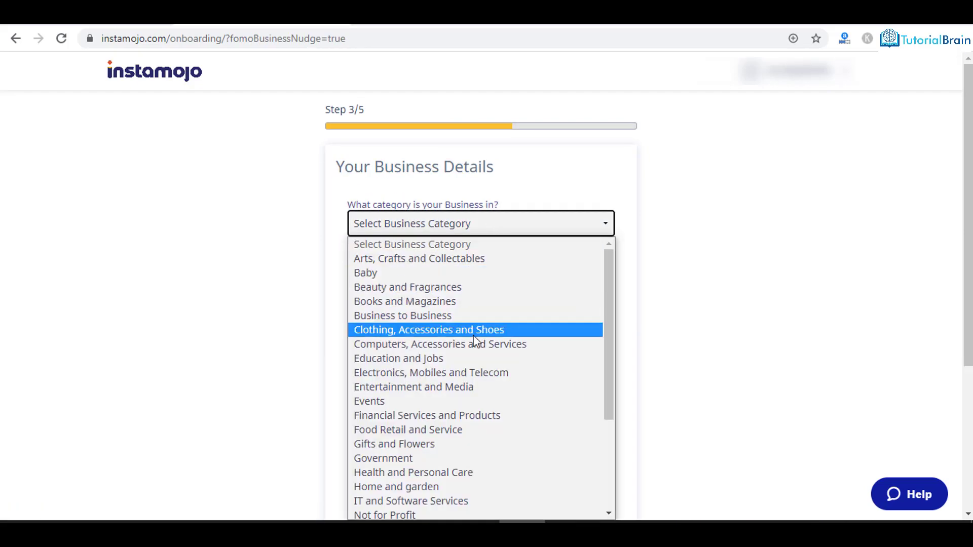
left_click(462, 362)
left_click(488, 285)
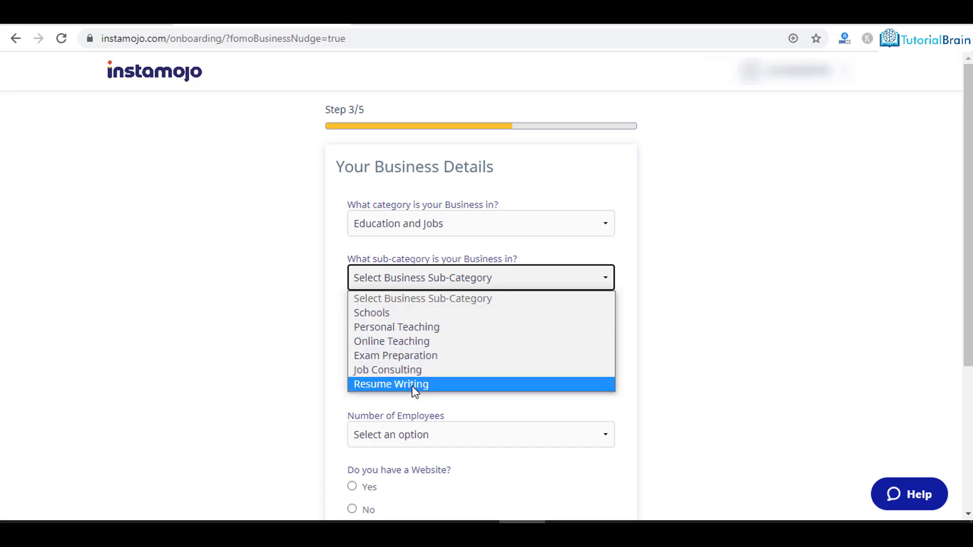
left_click(409, 345)
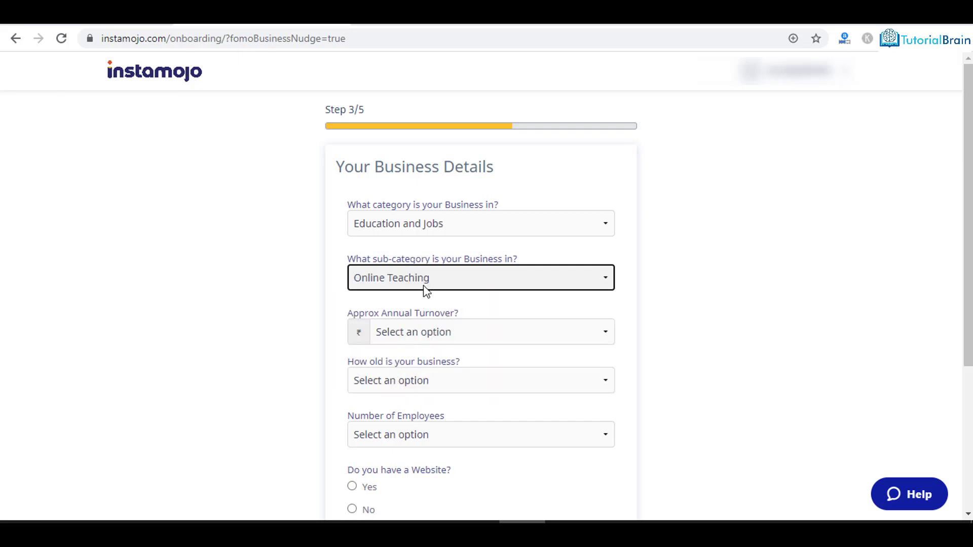
left_click(453, 332)
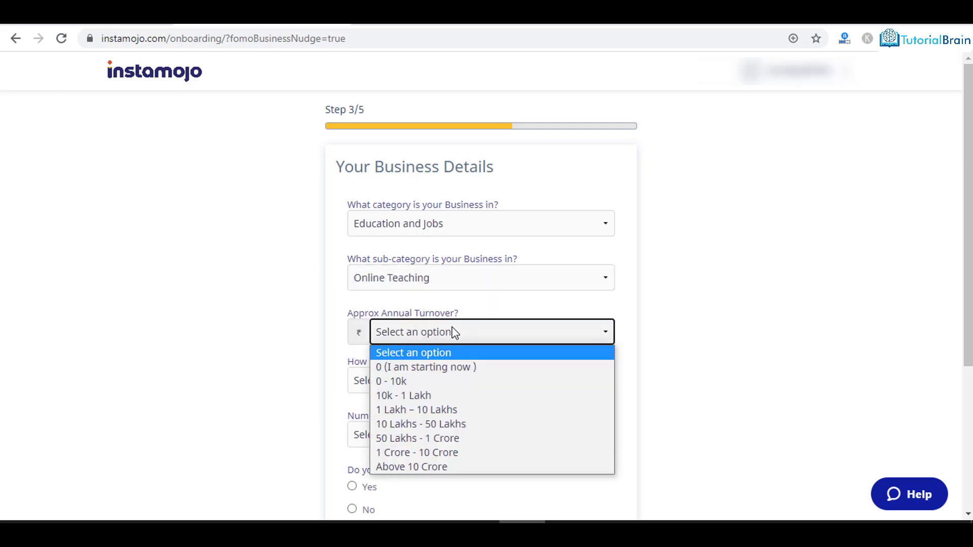
left_click(440, 373)
left_click(493, 335)
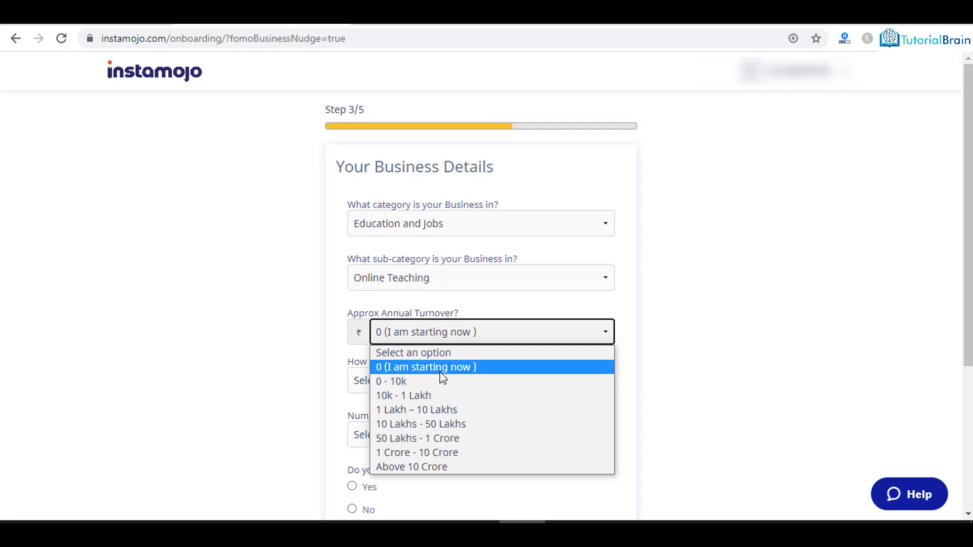
left_click(441, 372)
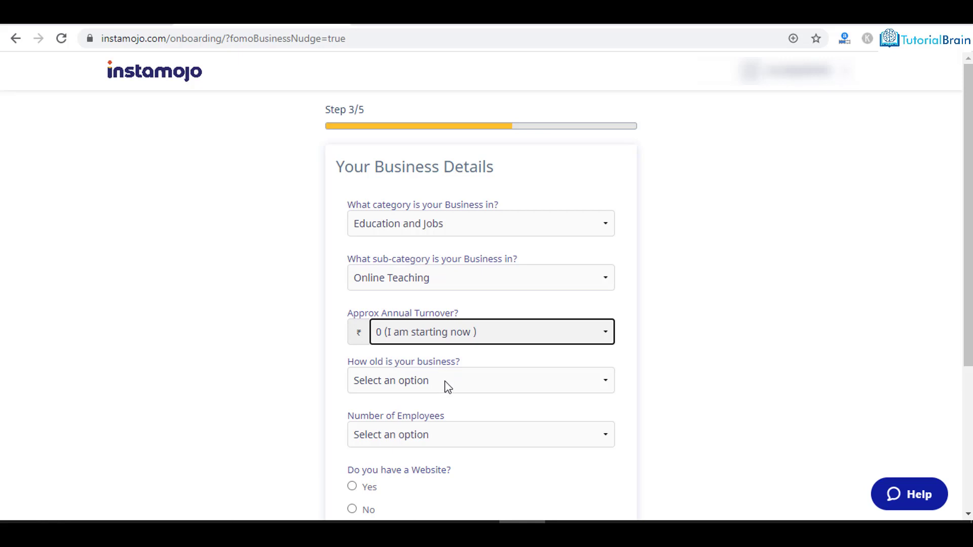
left_click(446, 385)
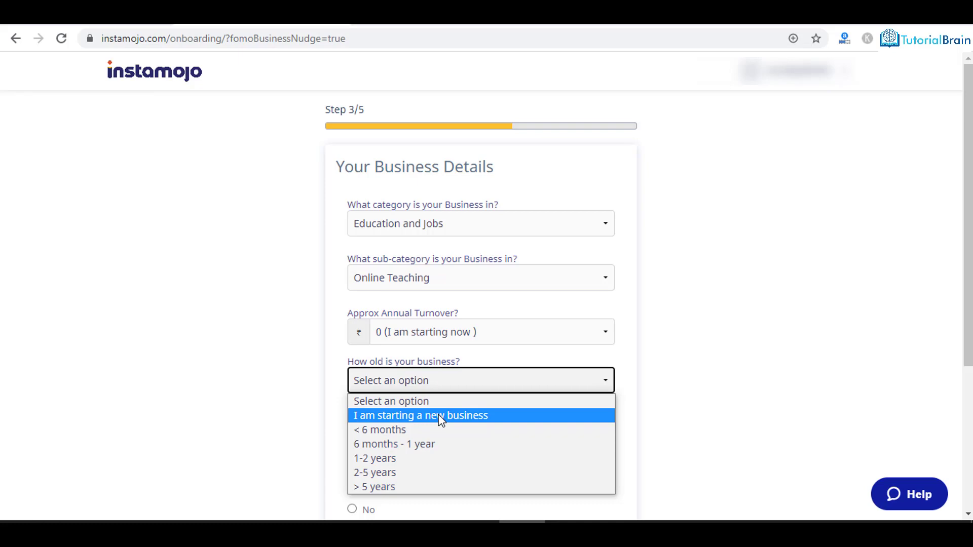
left_click(390, 418)
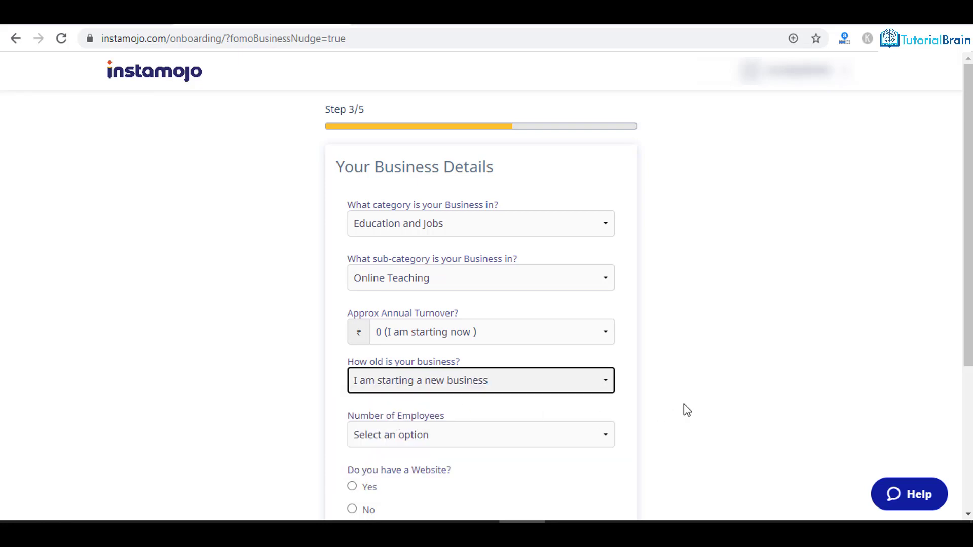
Set the employee count to Self Employed and answer No to having a website
scroll(538, 335, "down", 3)
left_click(488, 298)
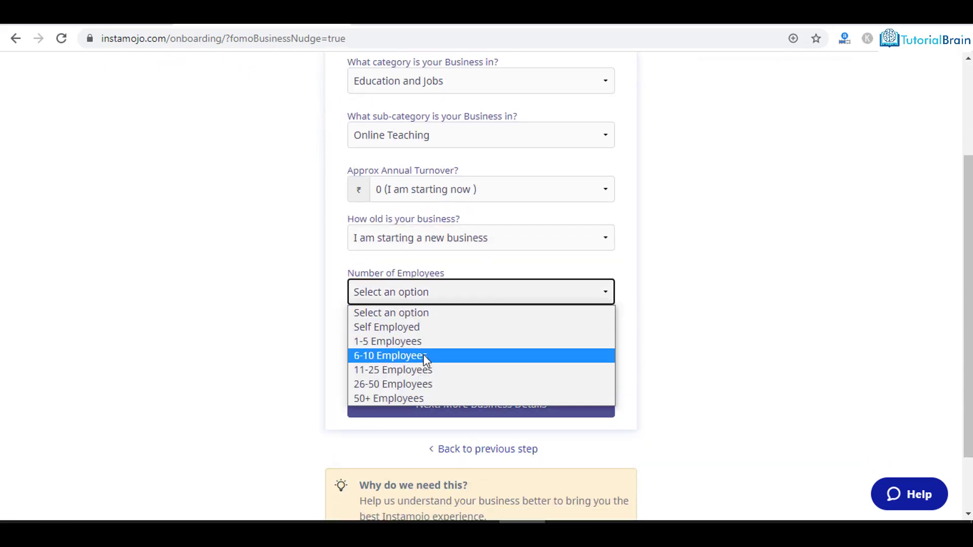
left_click(405, 328)
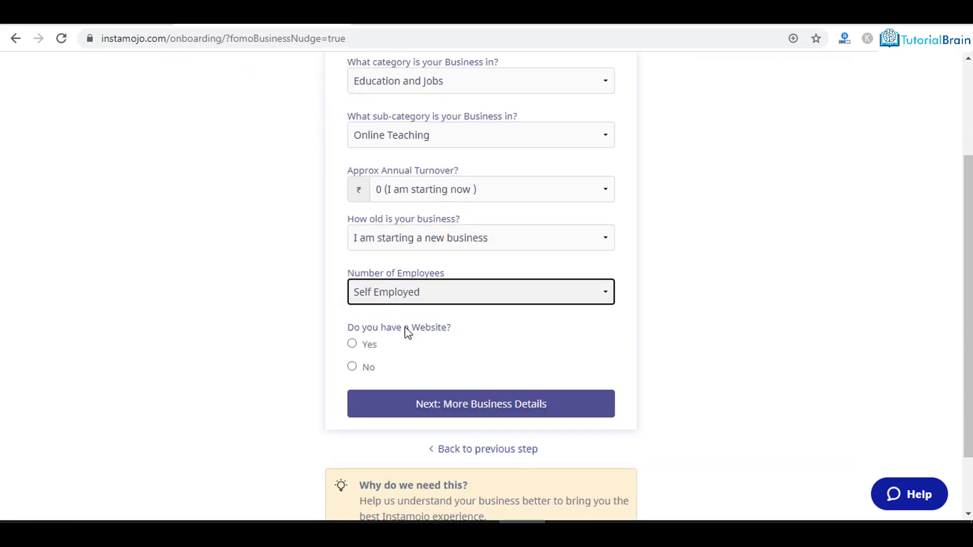
left_click(368, 348)
left_click(407, 404)
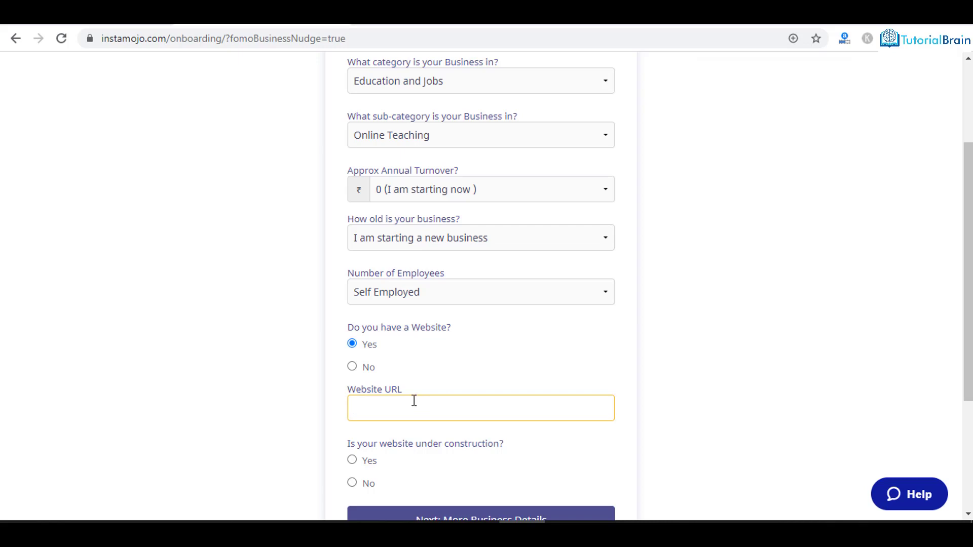
left_click(369, 371)
scroll(384, 388, "down", 3)
Describe the service as online IT and business training accepting student payments, then submit
left_click(395, 295)
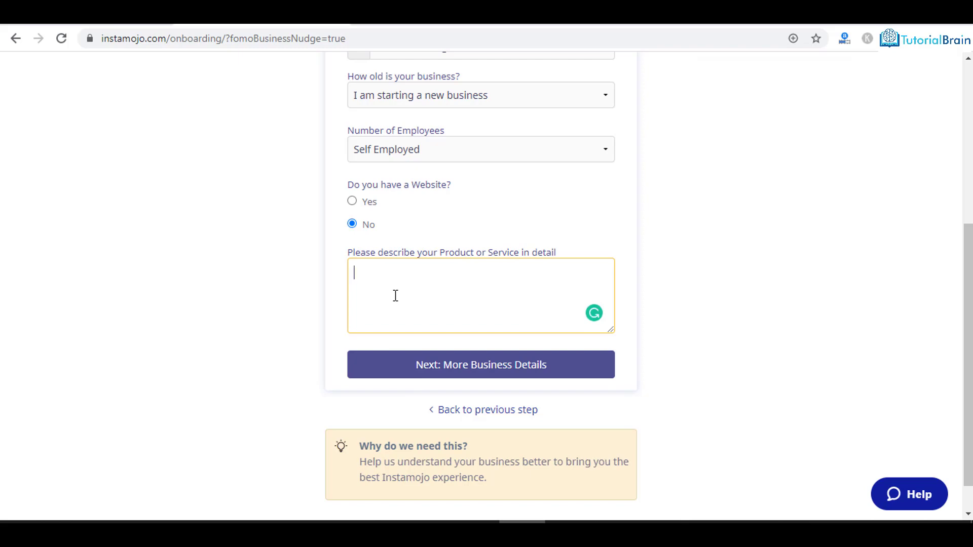
type("I want to provide onli")
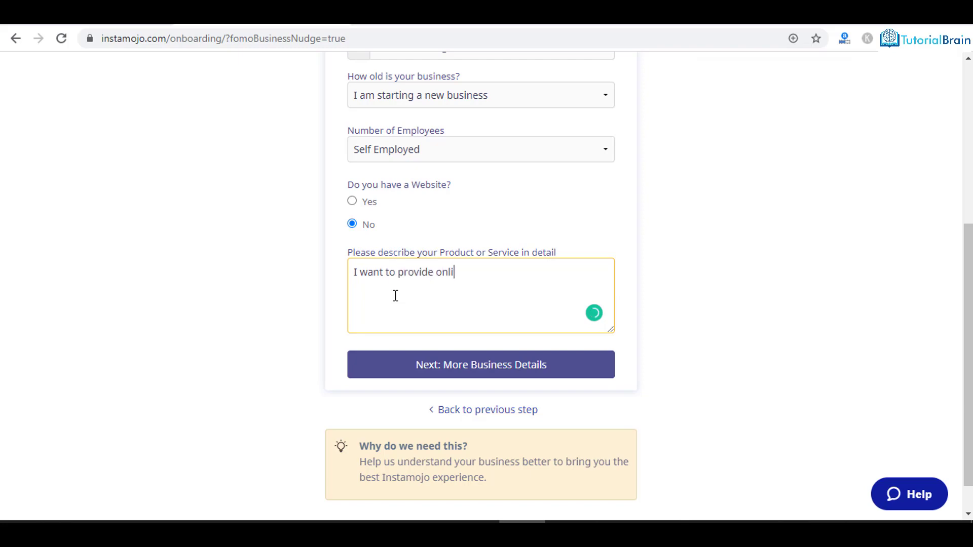
type("ne training for IT")
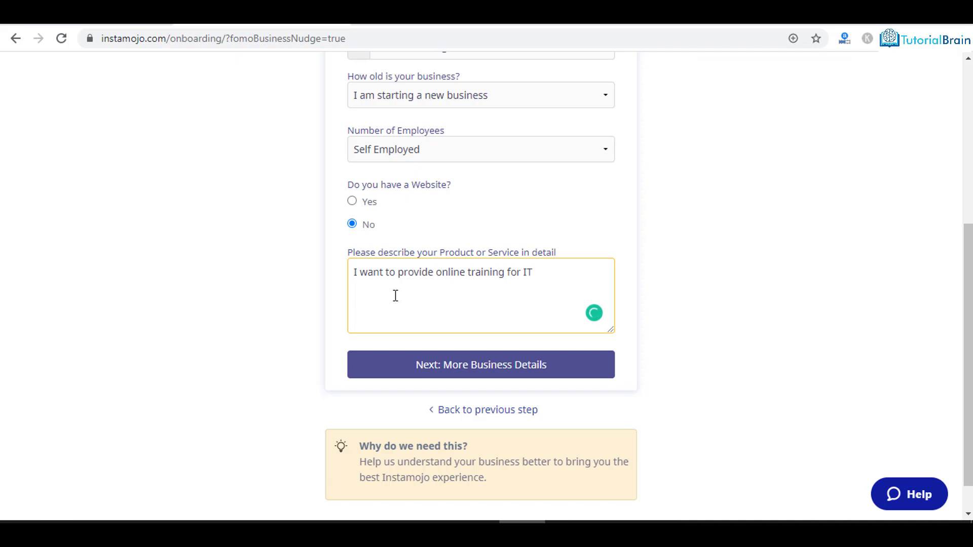
type(" and Businesses")
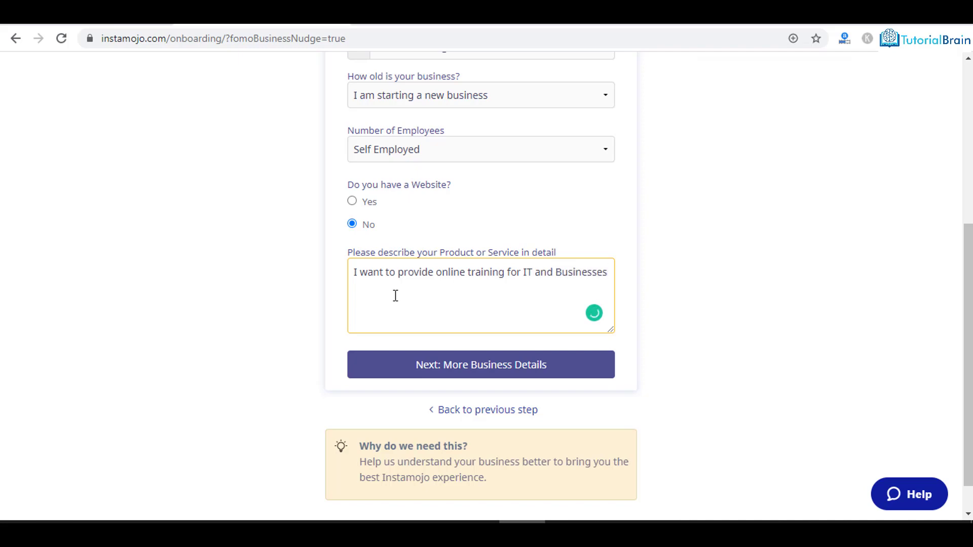
type(".")
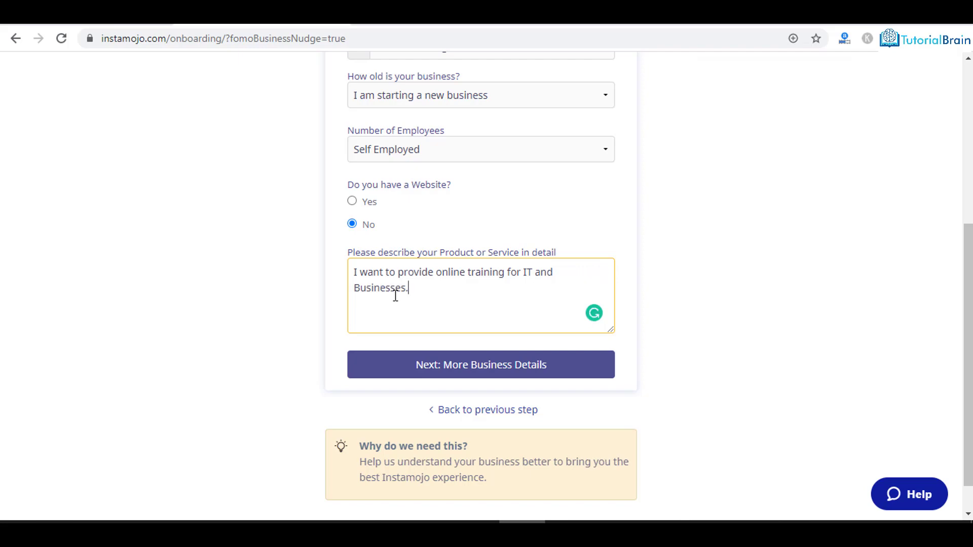
left_click_drag(417, 289, 352, 276)
left_click(426, 300)
type("I want to accept pa")
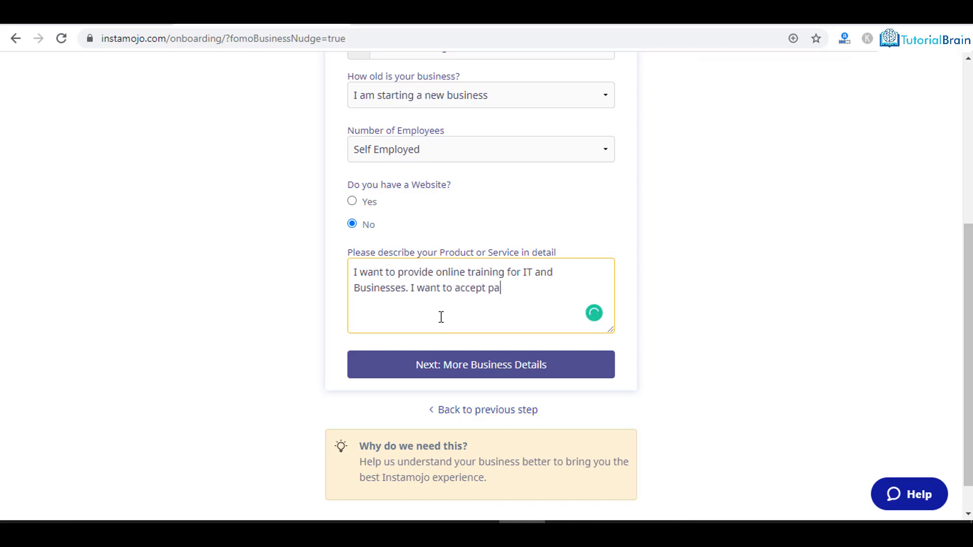
type("yments from my student")
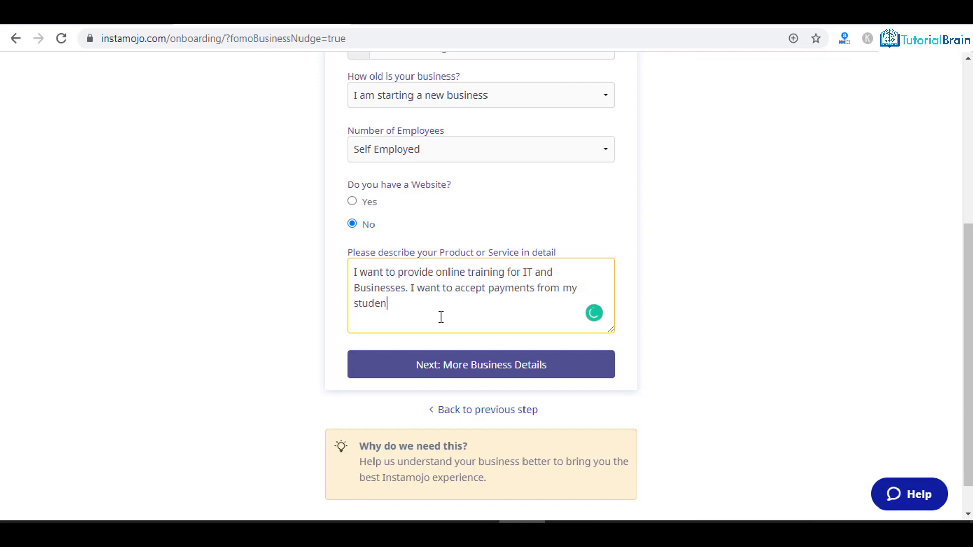
type("s or customers")
left_click(473, 371)
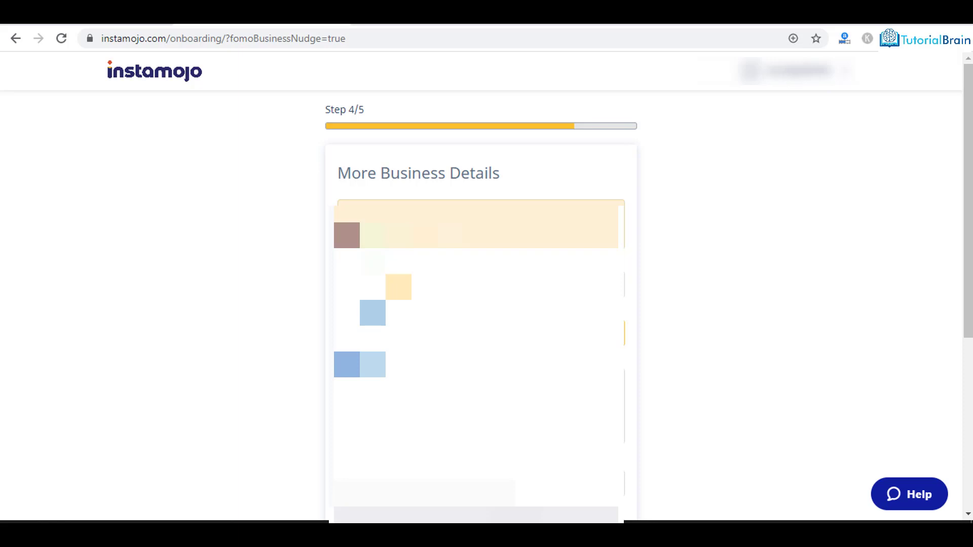
Scroll down through the More Business Details form
scroll(481, 284, "down", 2)
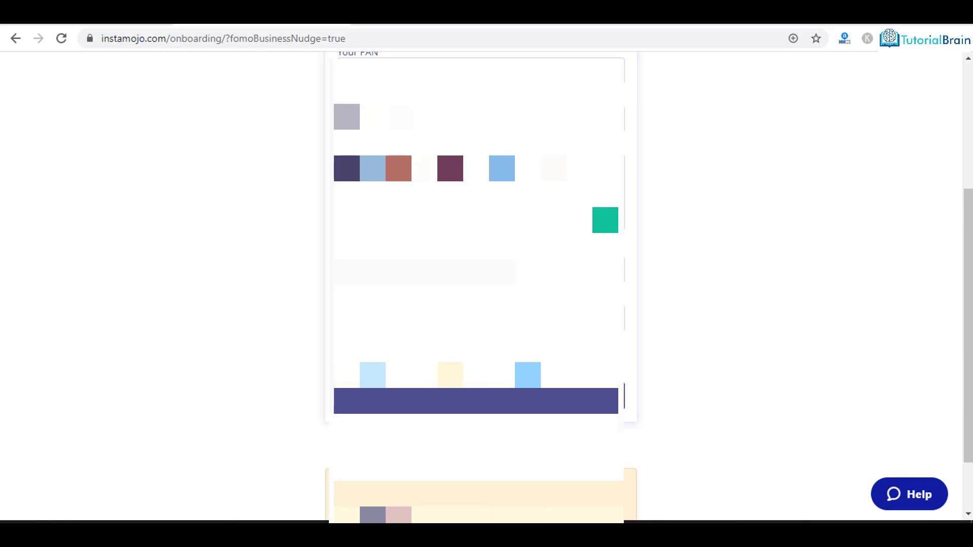
Submit the business details, enter the bank account number, and accept terms to create the account
left_click(463, 400)
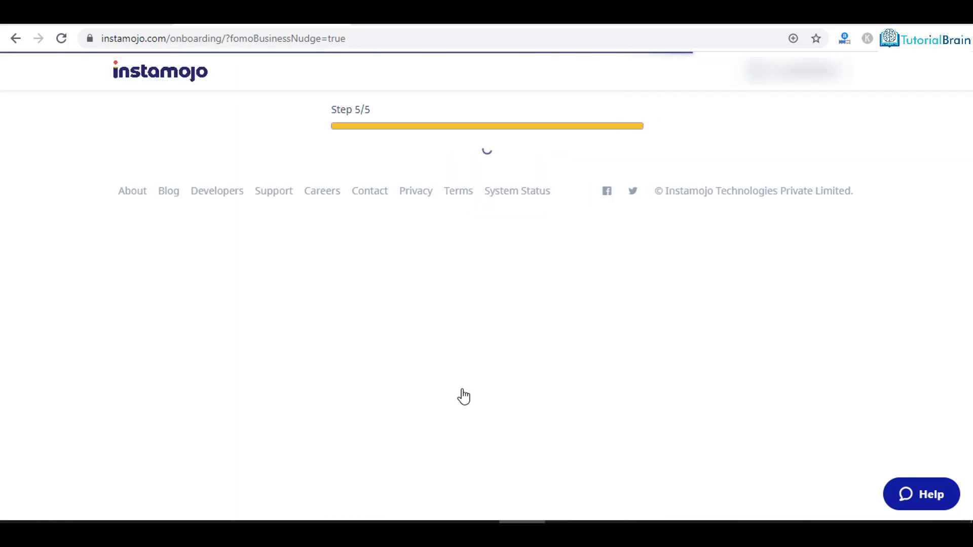
left_click(393, 208)
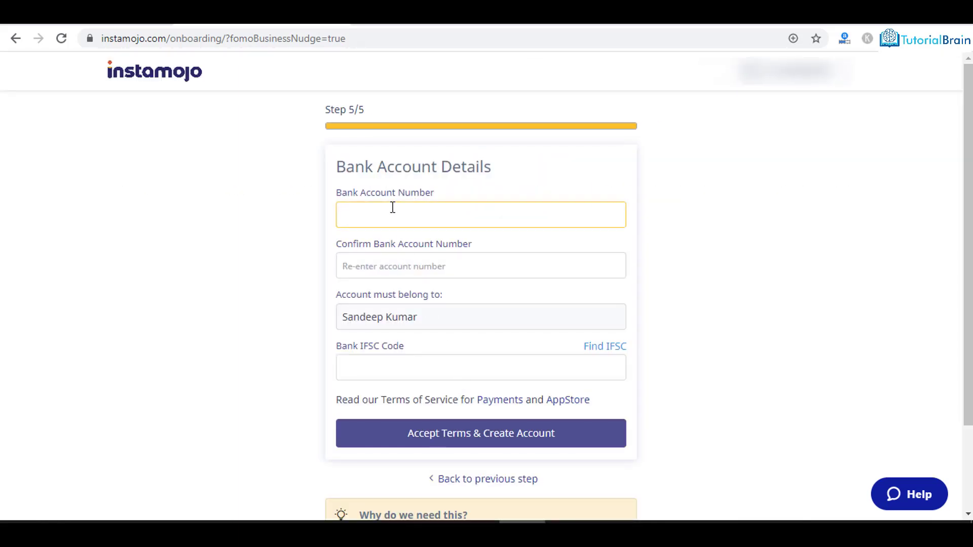
type("123456789012345")
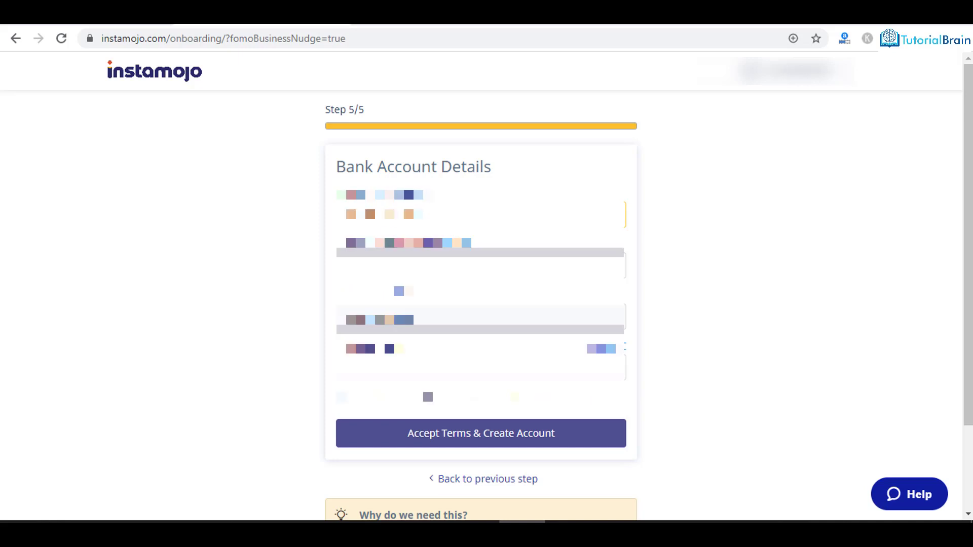
left_click(389, 262)
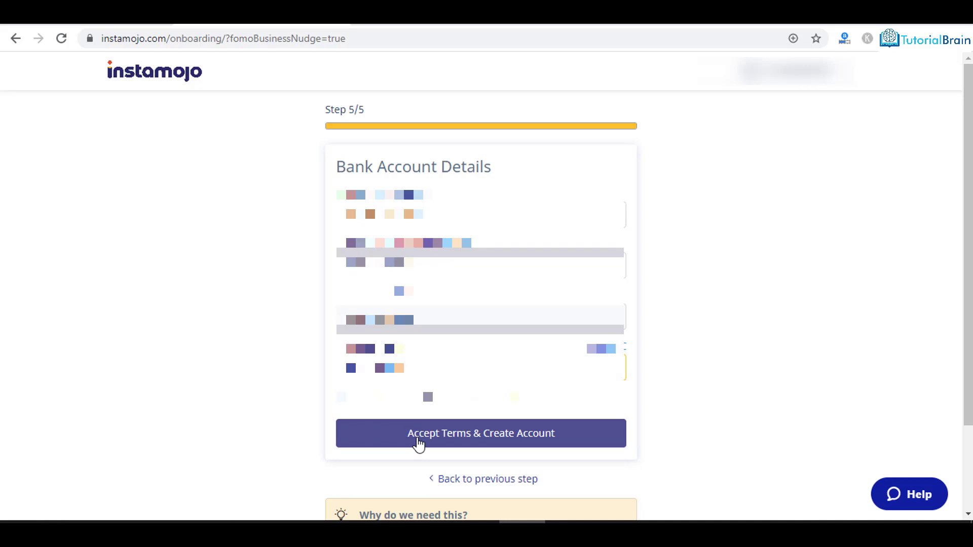
left_click(418, 443)
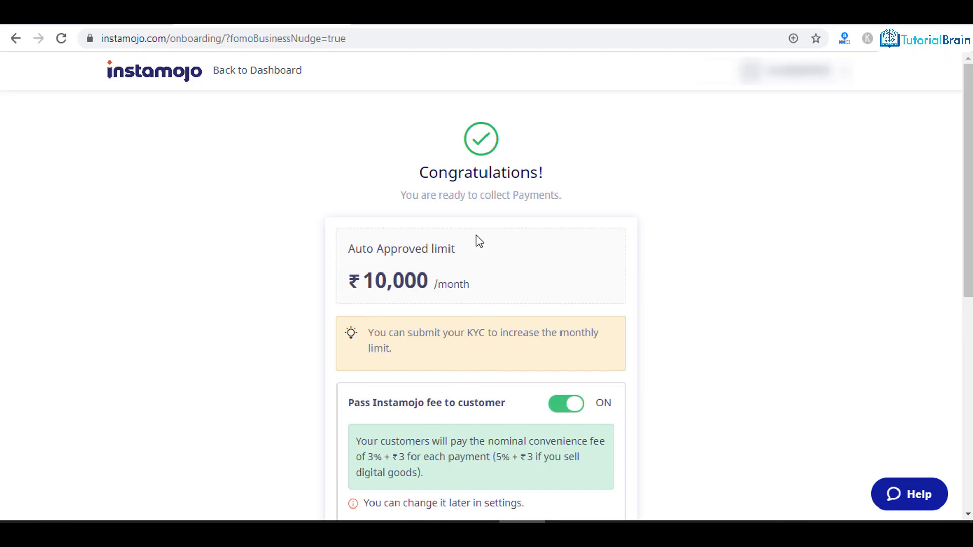
Turn 'Pass Instamojo fee to customer' off and back on, keeping customers paying the fee
scroll(479, 242, "down", 1)
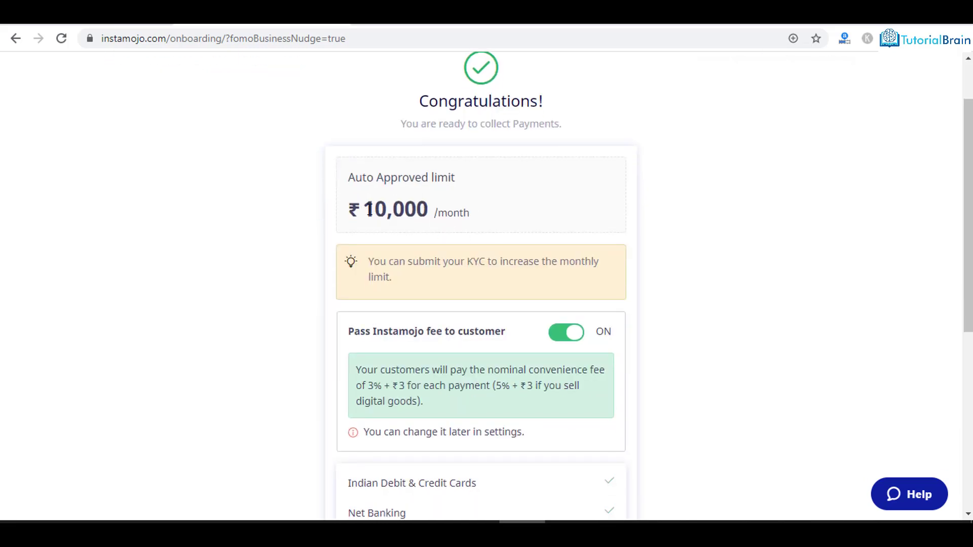
left_click_drag(371, 210, 436, 216)
left_click(438, 216)
left_click_drag(438, 216, 470, 219)
scroll(487, 243, "down", 1)
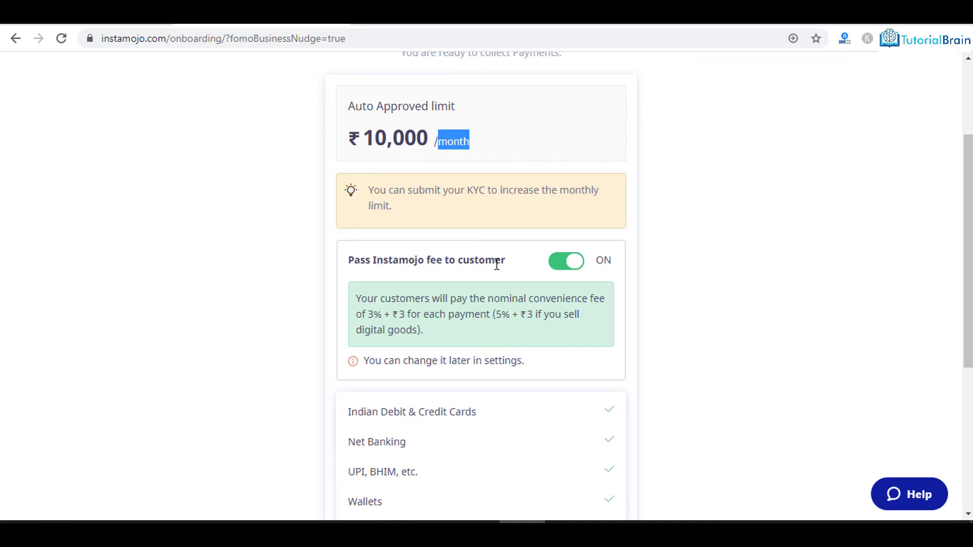
scroll(497, 264, "down", 1)
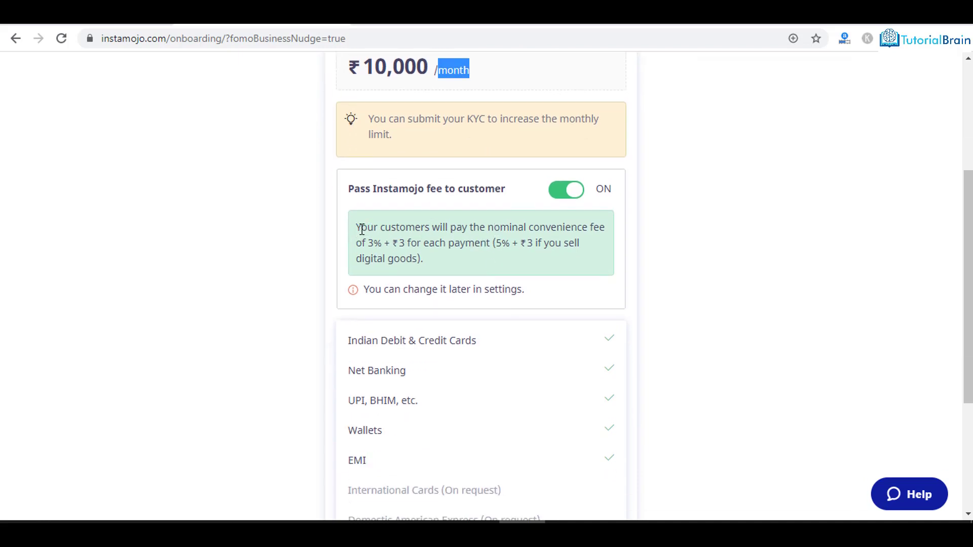
left_click(555, 199)
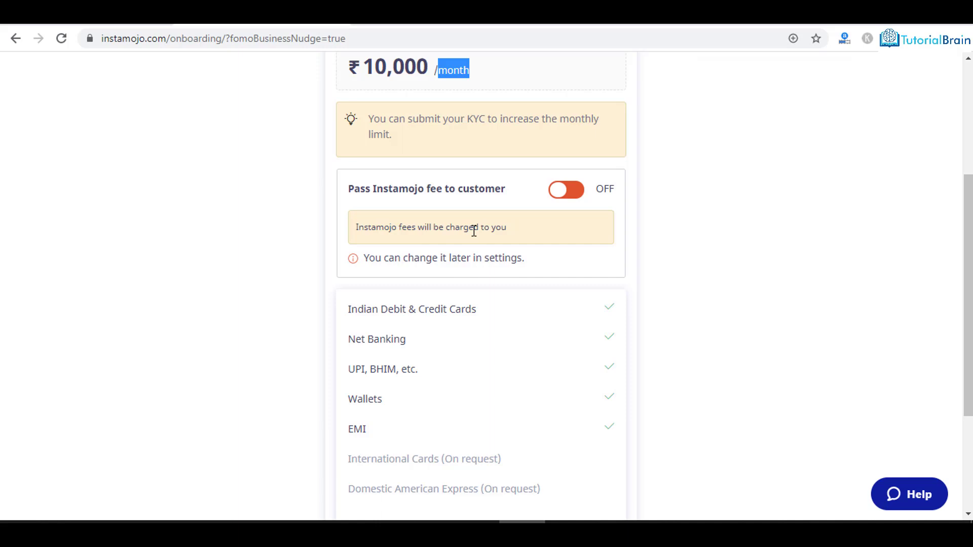
left_click(577, 193)
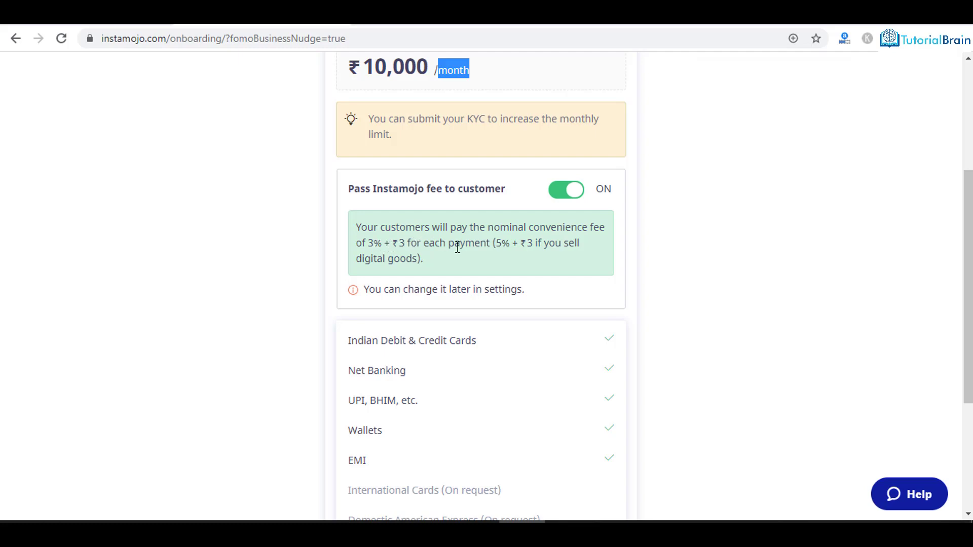
Review the banking and default payment link details, then go to the Dashboard
scroll(454, 250, "down", 1)
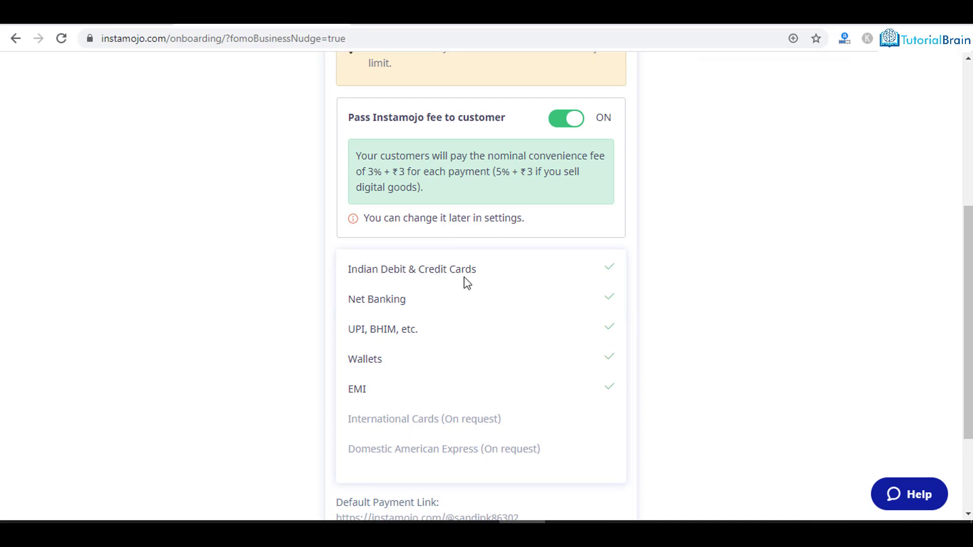
double_click(388, 299)
left_click(384, 332)
scroll(360, 386, "down", 2)
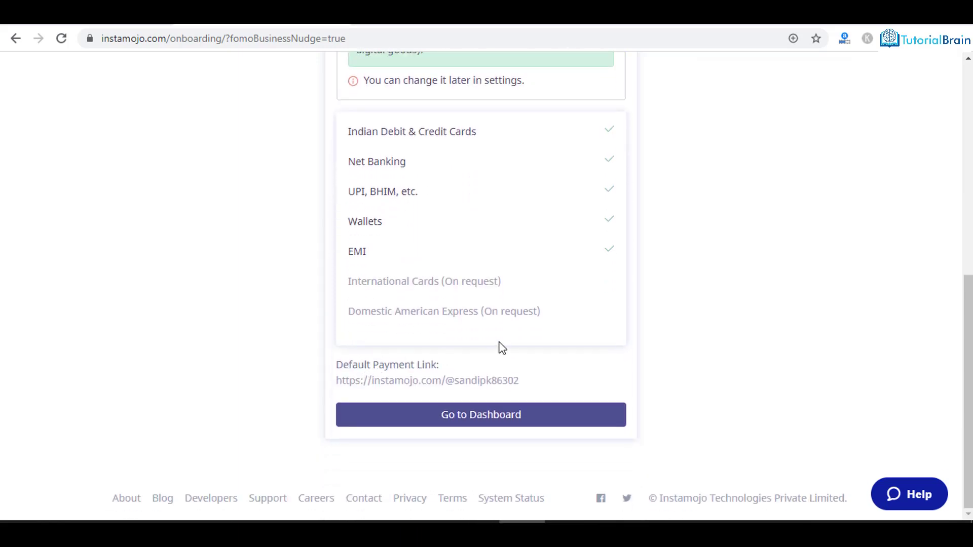
scroll(500, 348, "up", 1)
left_click_drag(342, 451, 536, 452)
scroll(536, 451, "down", 2)
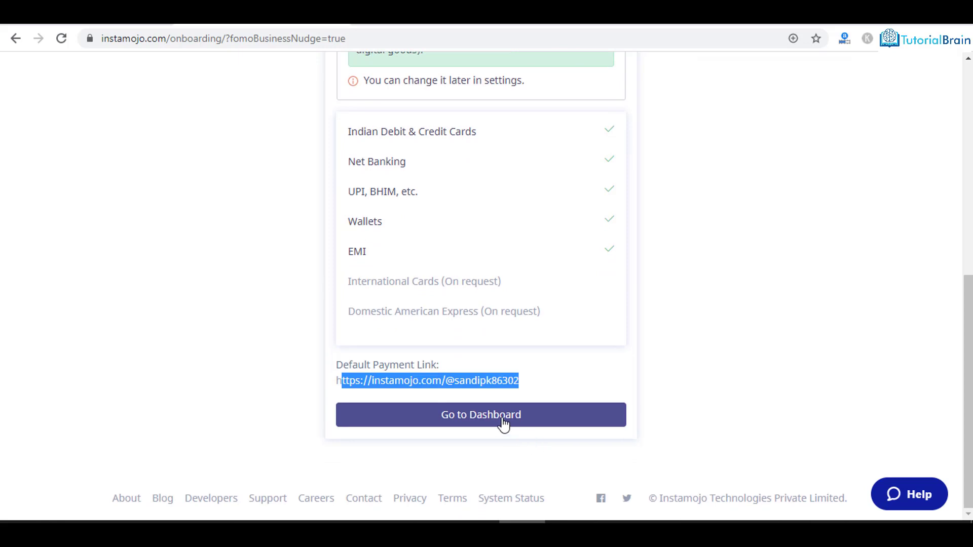
left_click(503, 425)
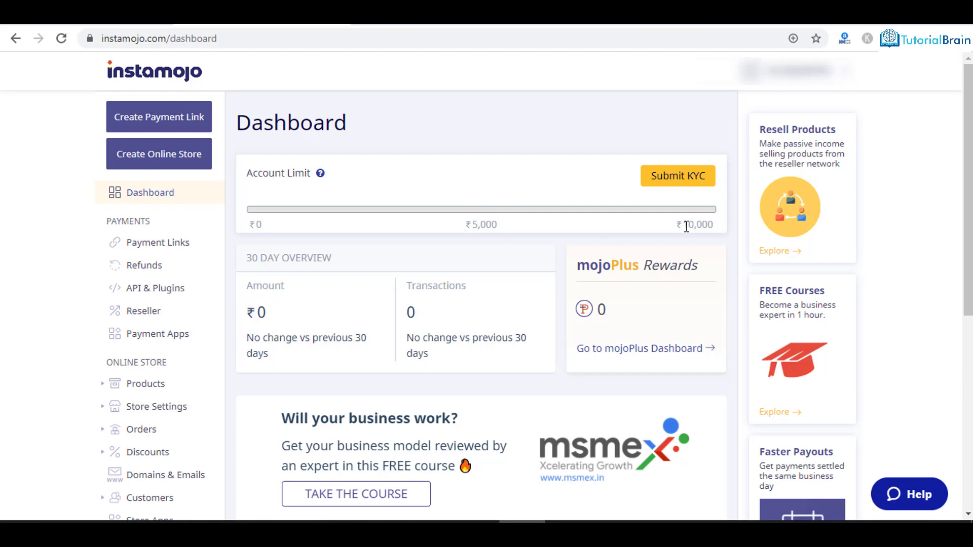
left_click_drag(684, 225, 716, 229)
left_click(680, 184)
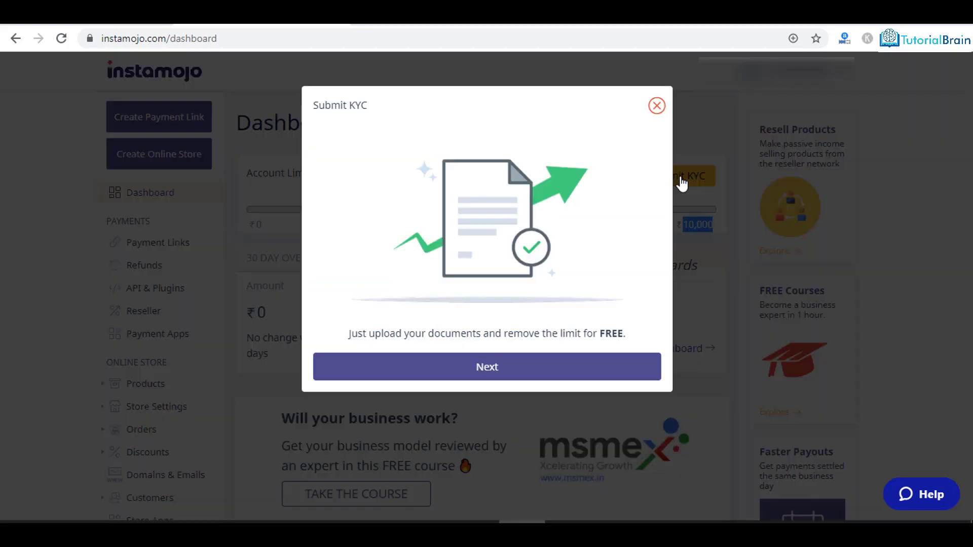
left_click(488, 376)
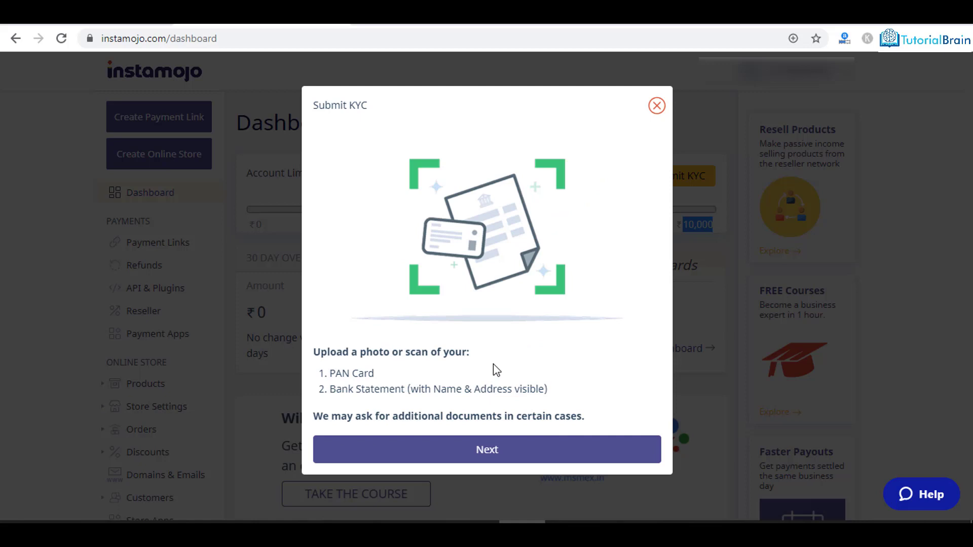
left_click(334, 373)
left_click_drag(334, 373, 411, 396)
left_click(371, 374)
left_click_drag(330, 372, 423, 391)
left_click(347, 387)
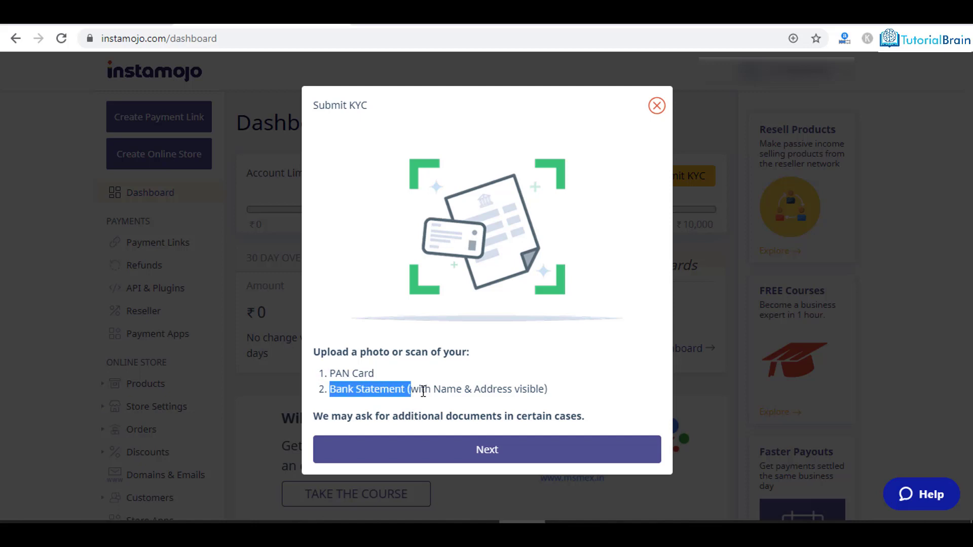
left_click(478, 450)
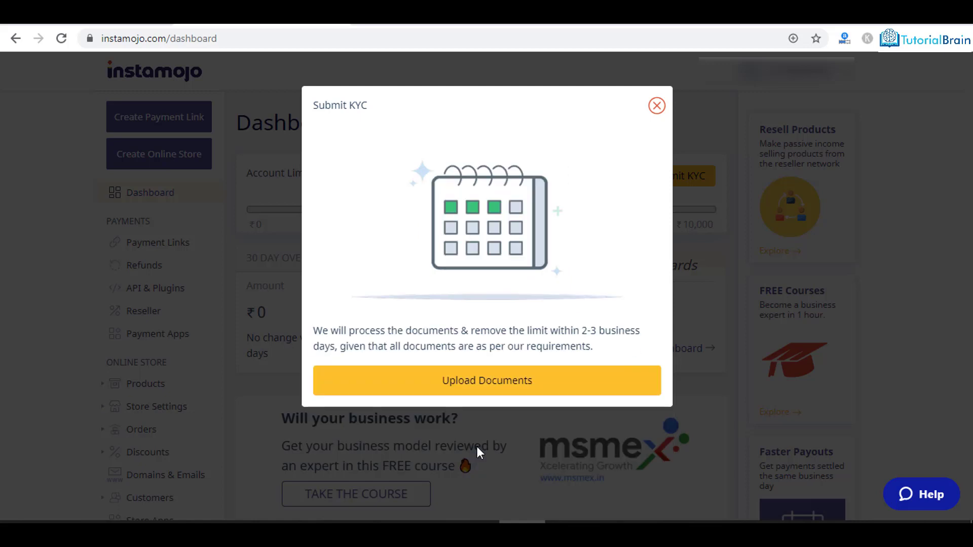
left_click(504, 384)
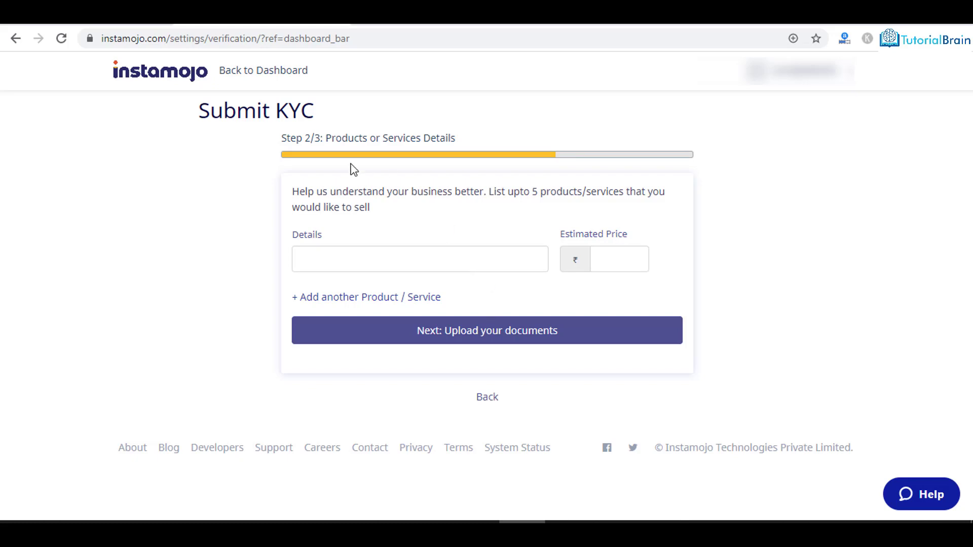
left_click(273, 71)
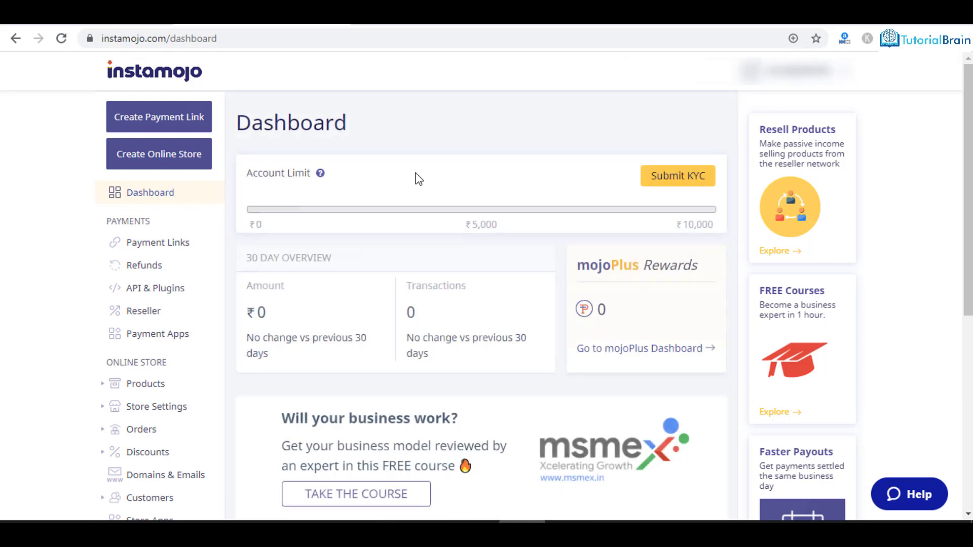
Scroll the left sidebar toward API & Plugins under Payments
scroll(178, 231, "down", 1)
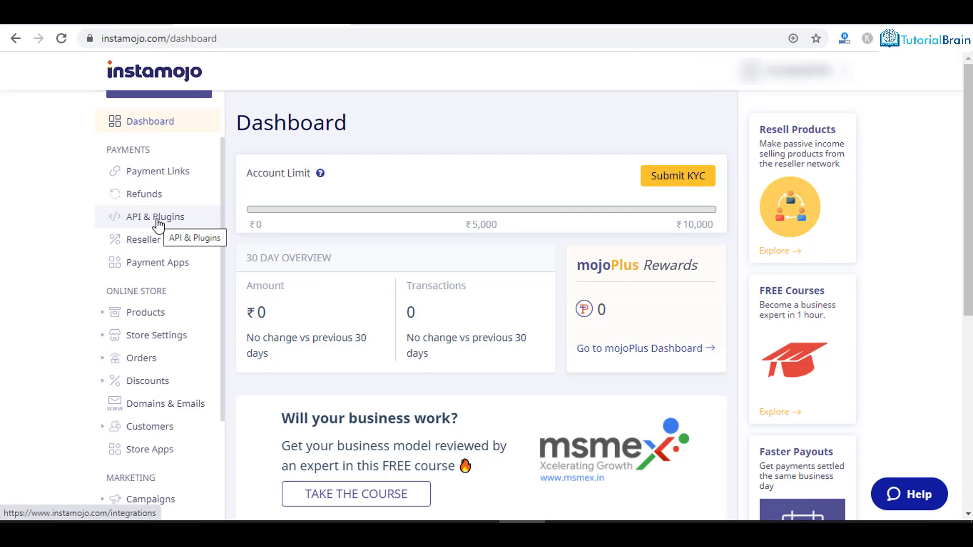
left_click(157, 223)
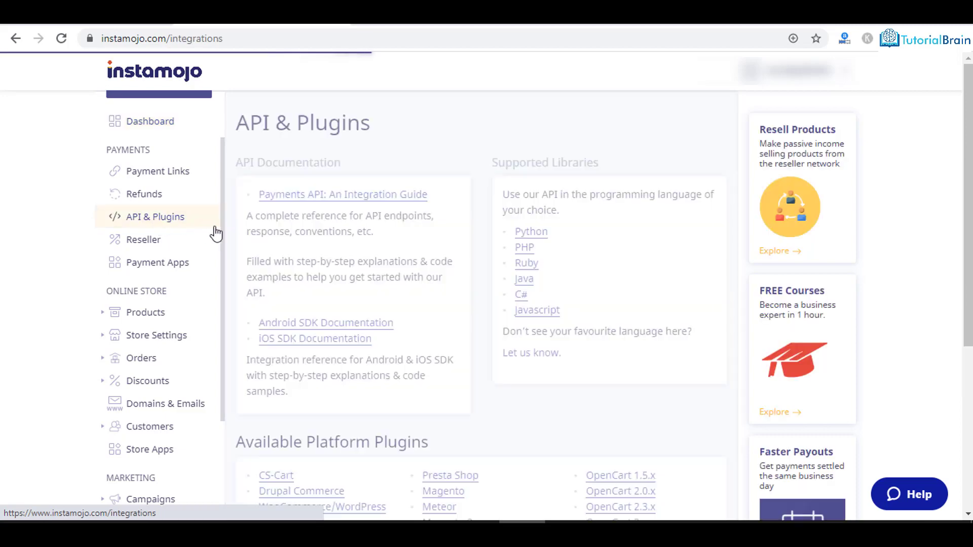
scroll(411, 267, "down", 10)
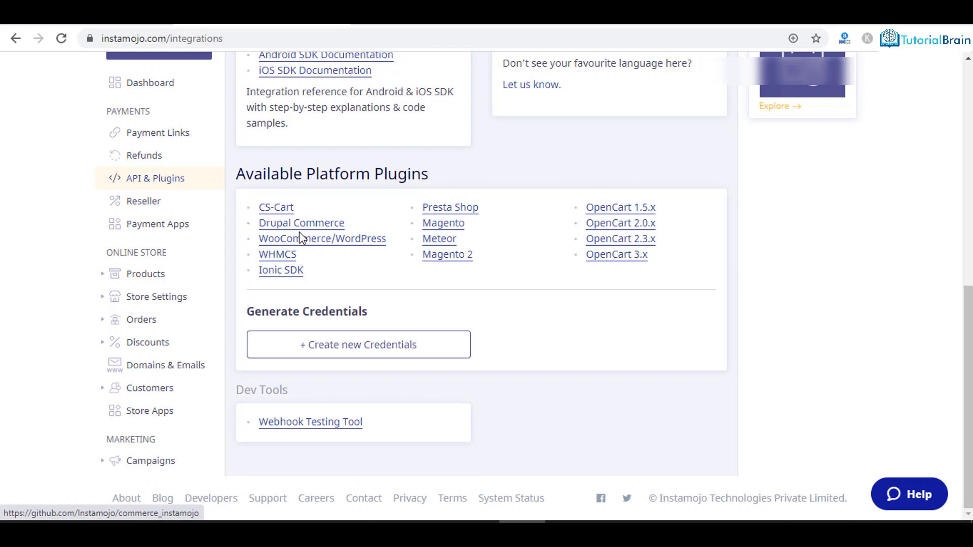
scroll(386, 296, "up", 4)
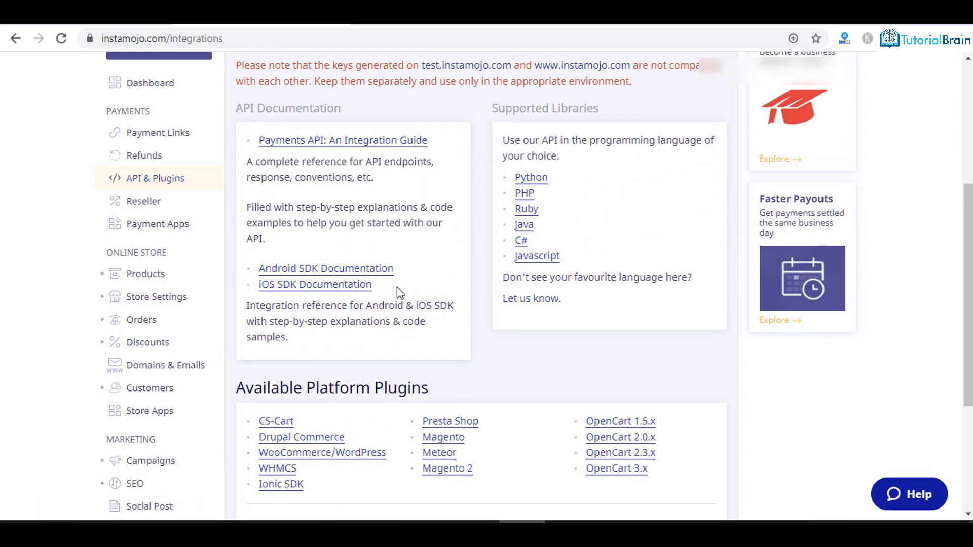
scroll(424, 276, "down", 3)
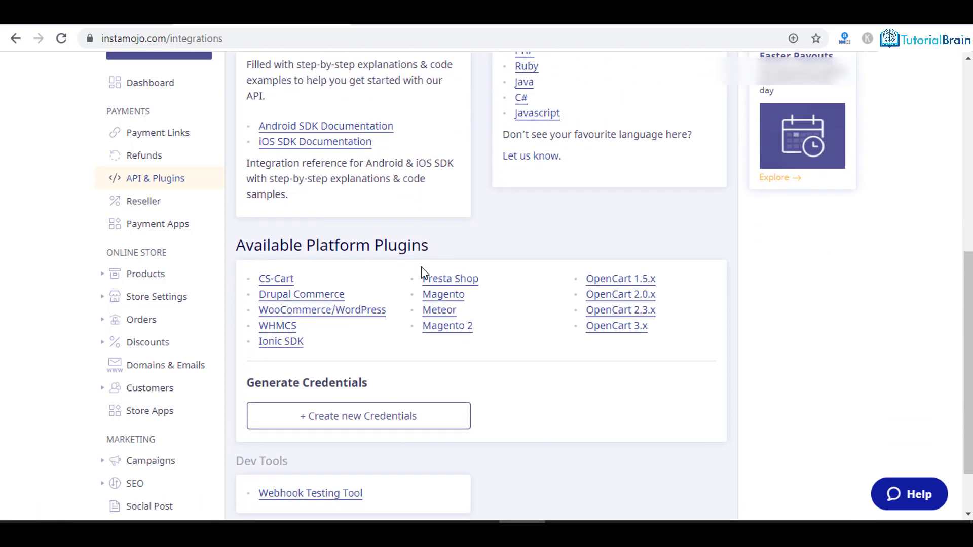
scroll(416, 261, "down", 1)
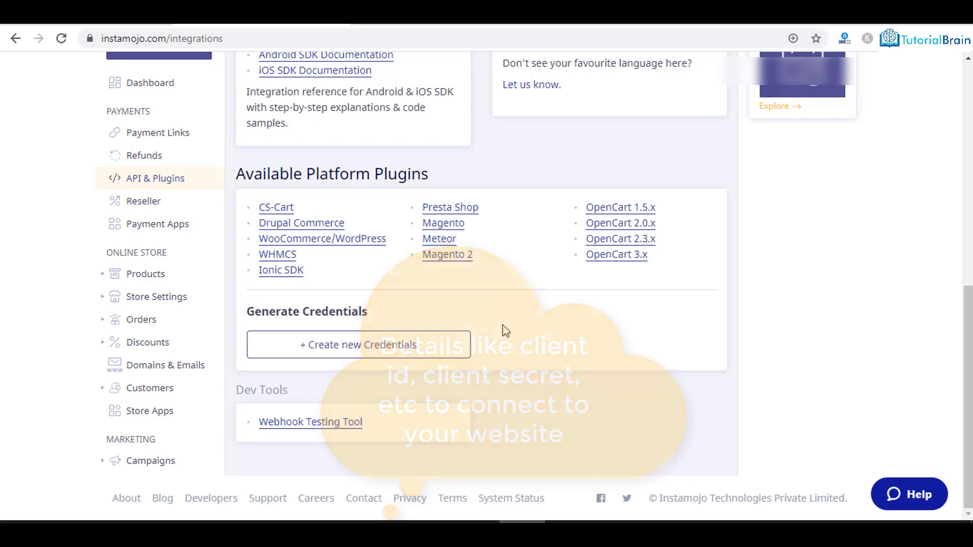
scroll(505, 331, "up", 10)
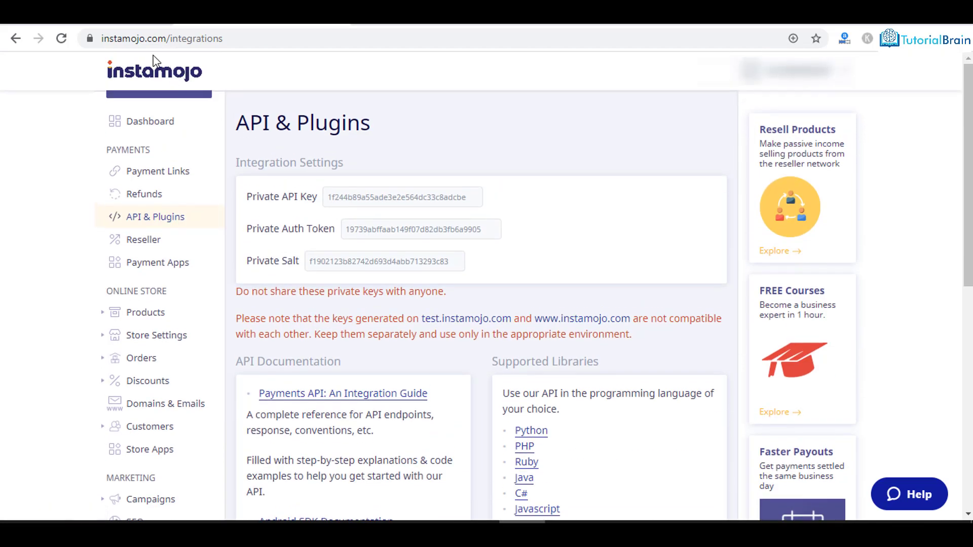
Go back to the Instamojo Dashboard showing the ₹10,000 limit and pending KYC
left_click(179, 95)
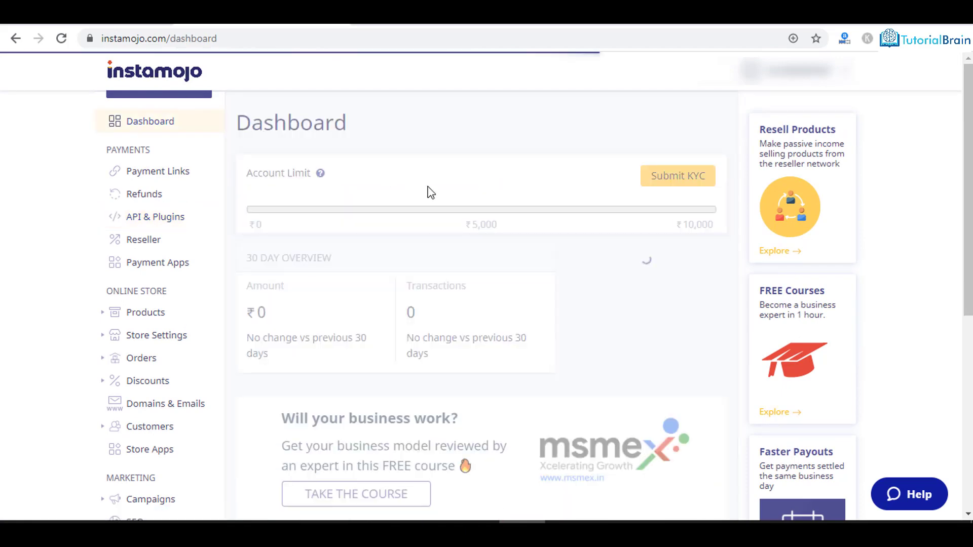